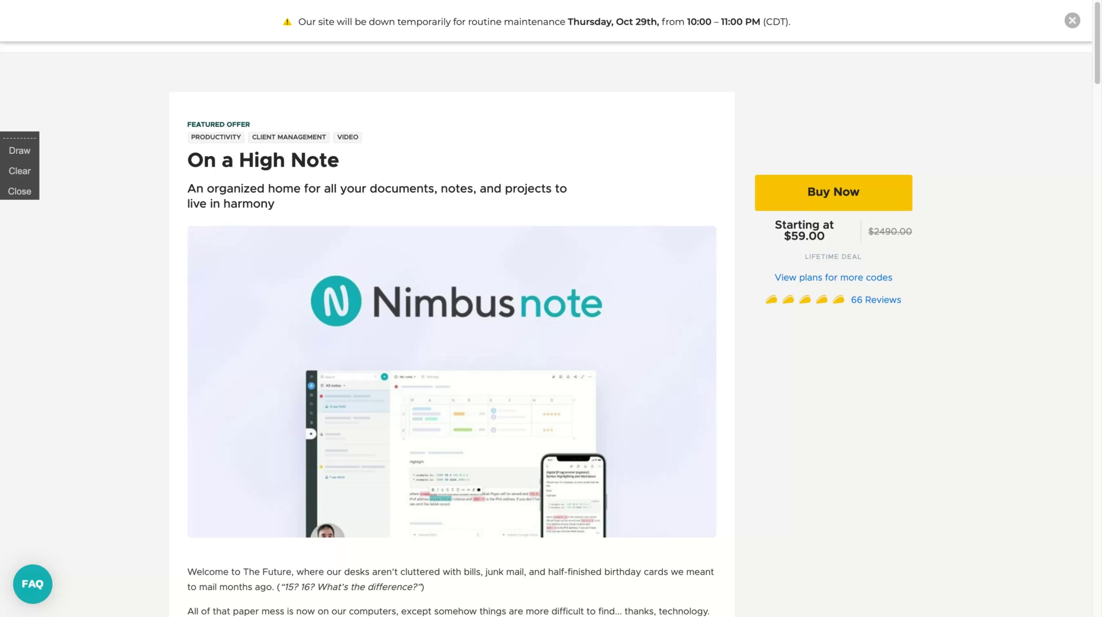
- Scroll the AppSumo deal page down to the Single $59, Double $118 and Multiple $177 pricing tiers
scroll(673, 276, down, 10)
scroll(673, 276, up, 4)
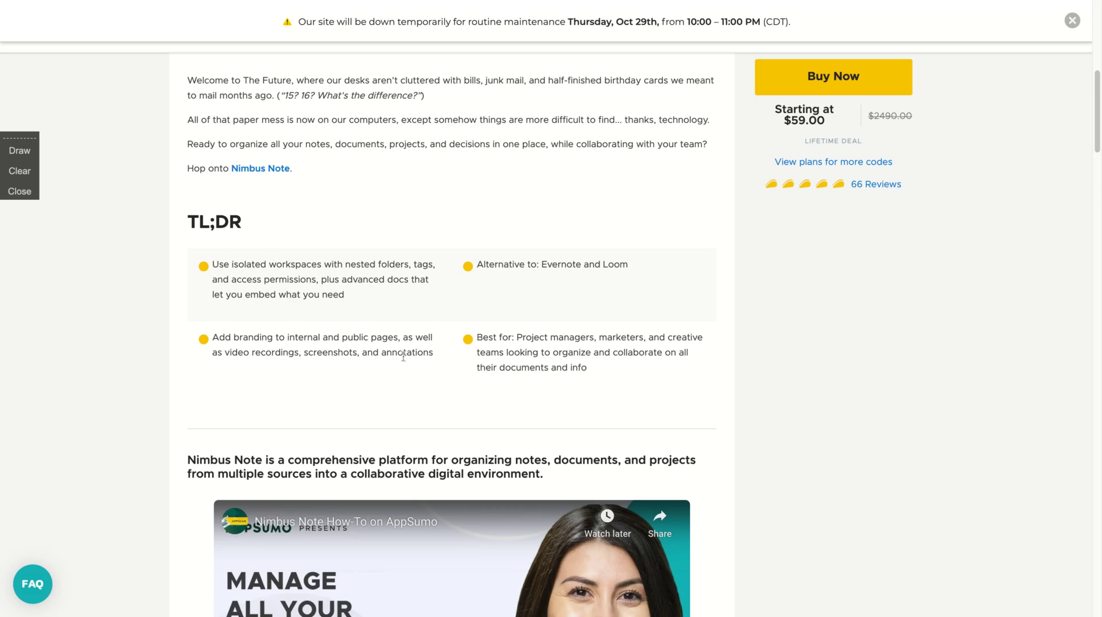
scroll(404, 356, down, 10)
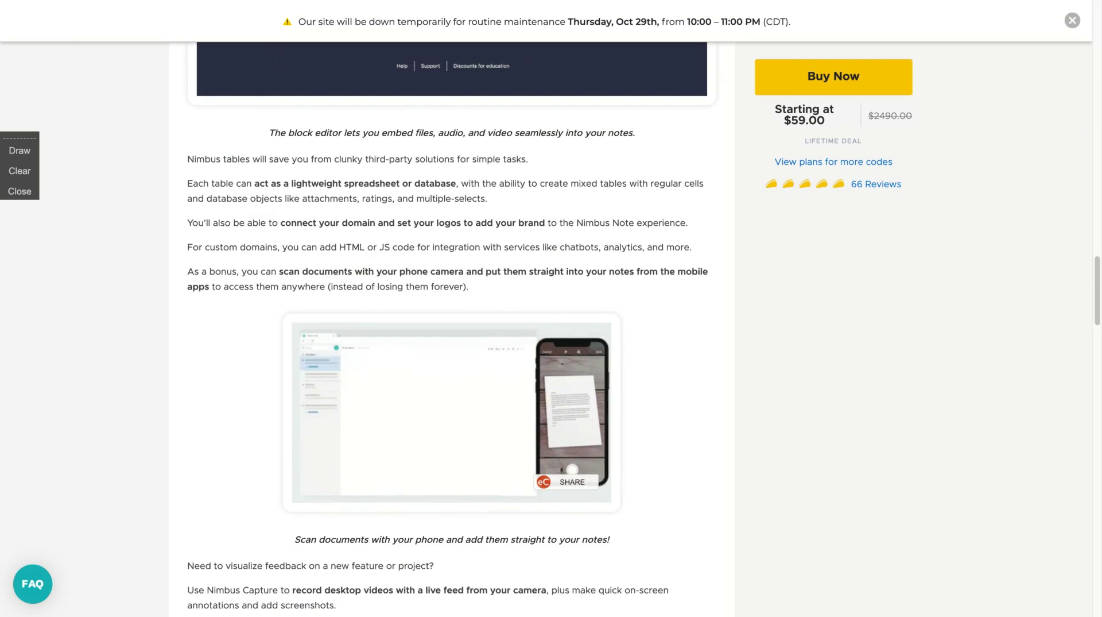
scroll(283, 446, down, 3)
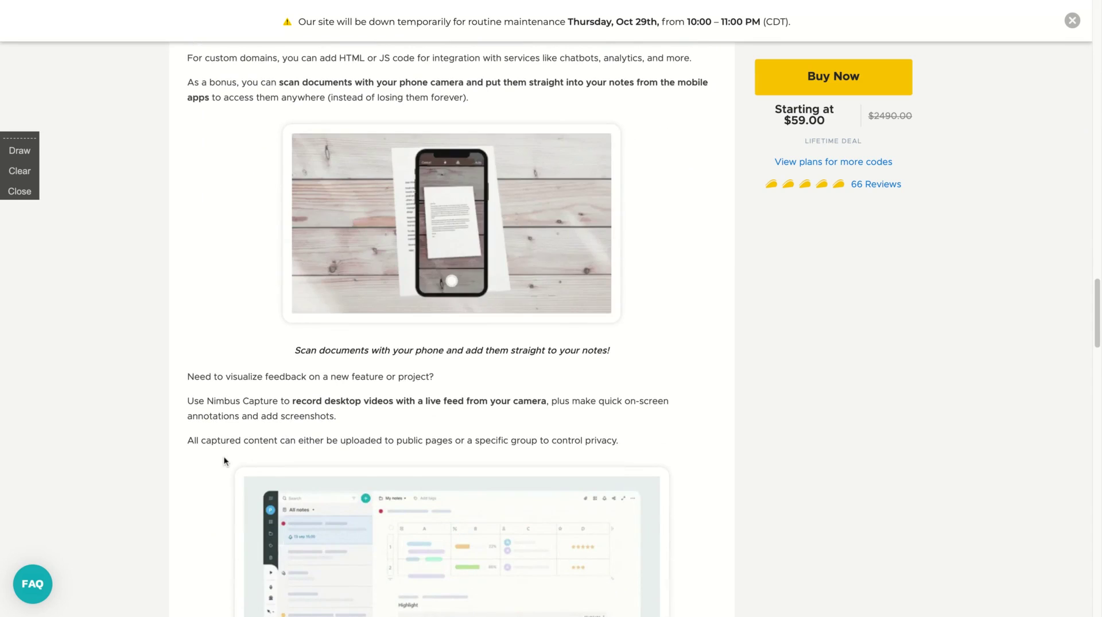
scroll(223, 458, down, 3)
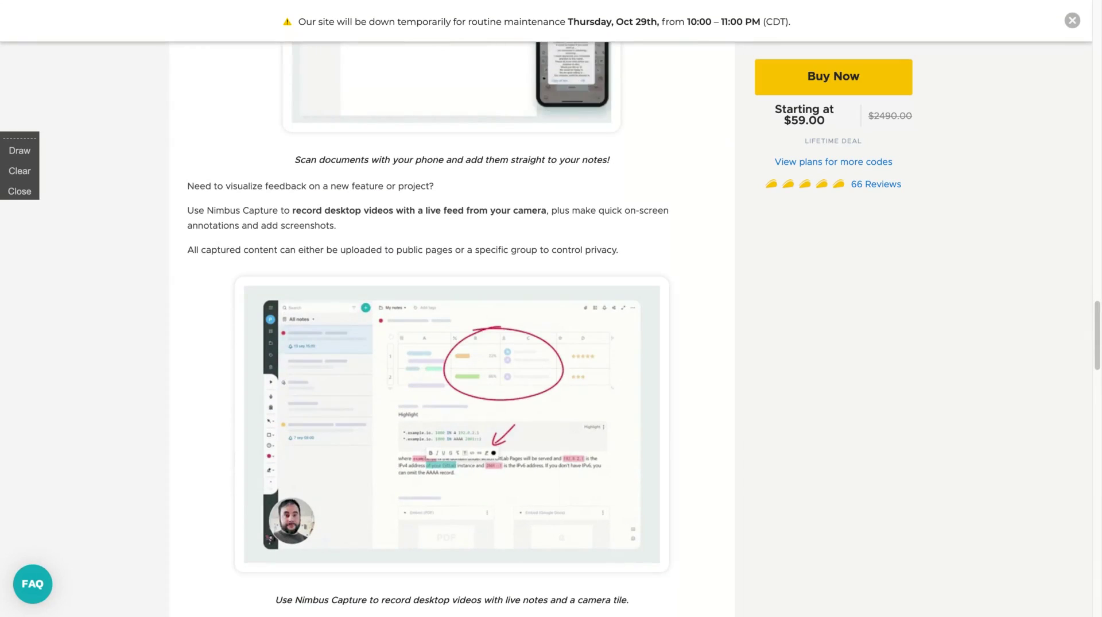
scroll(224, 459, down, 5)
scroll(224, 459, down, 5)
scroll(224, 460, down, 3)
scroll(153, 397, down, 7)
scroll(153, 397, up, 2)
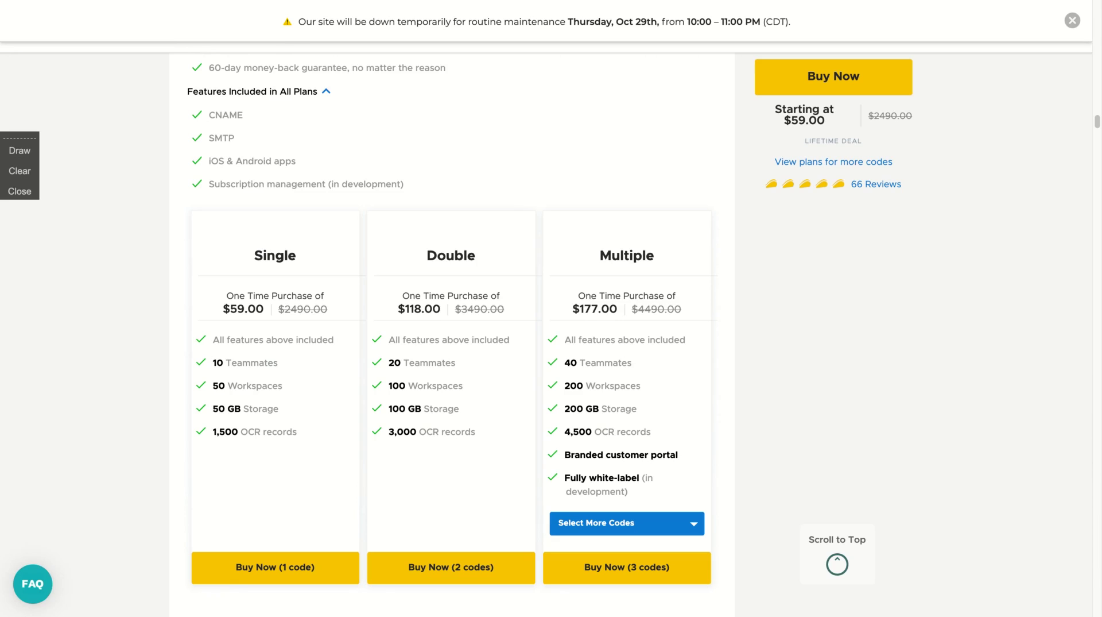
scroll(450, 333, up, 3)
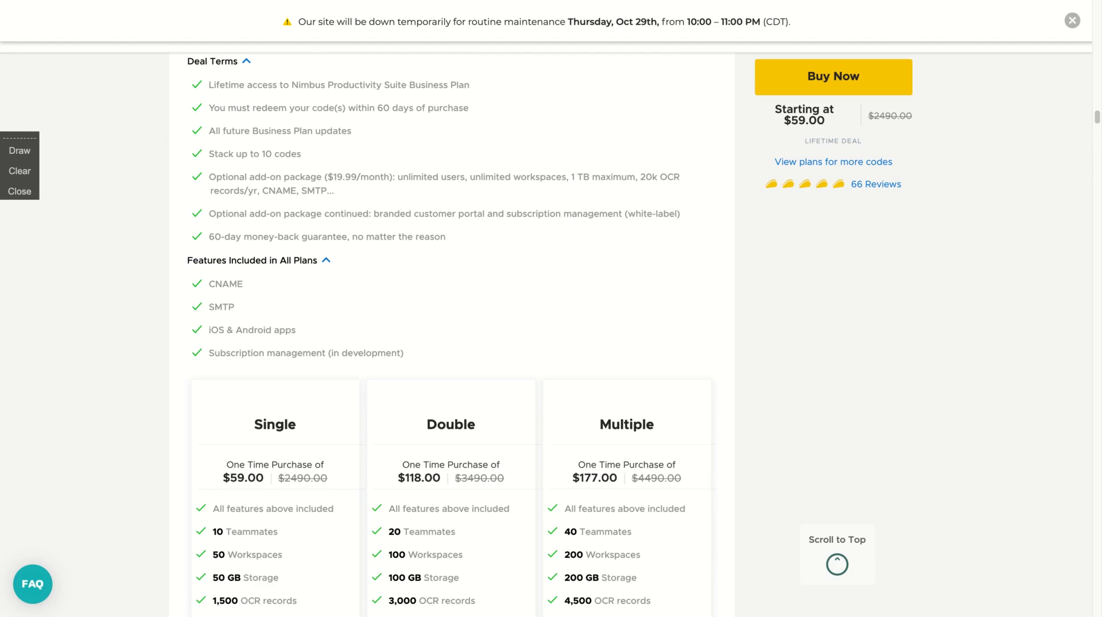
scroll(451, 336, down, 2)
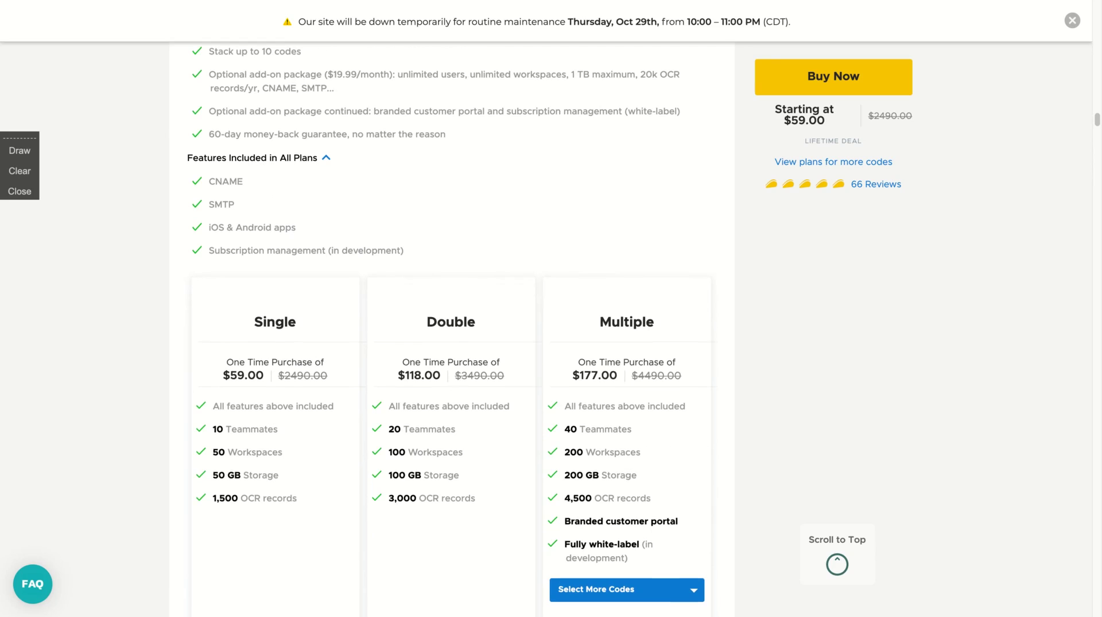
scroll(379, 411, down, 2)
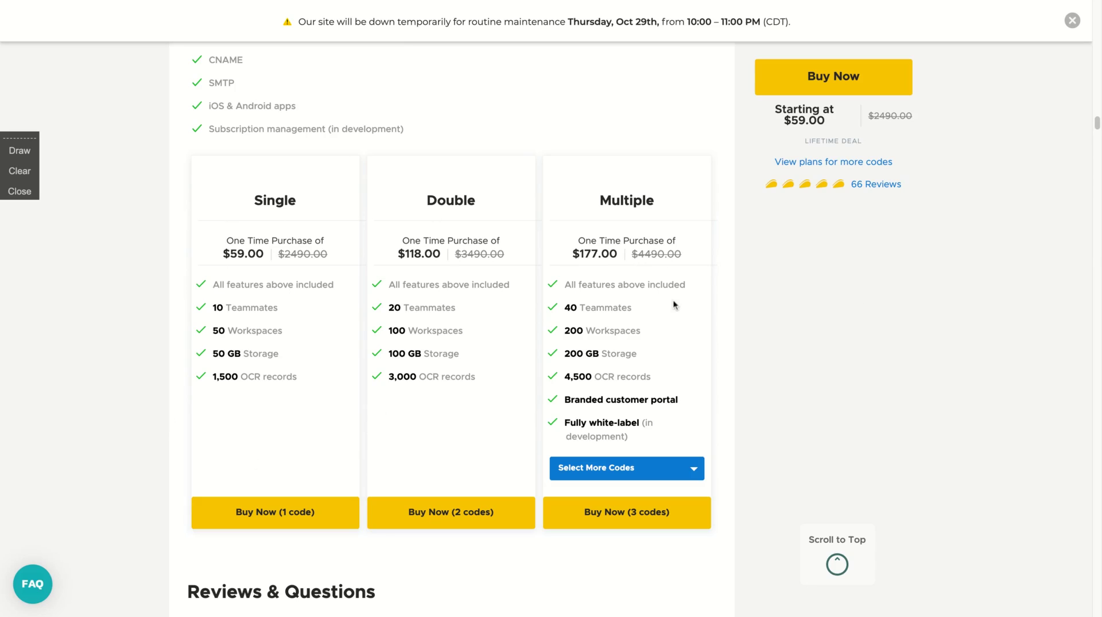
scroll(152, 295, up, 2)
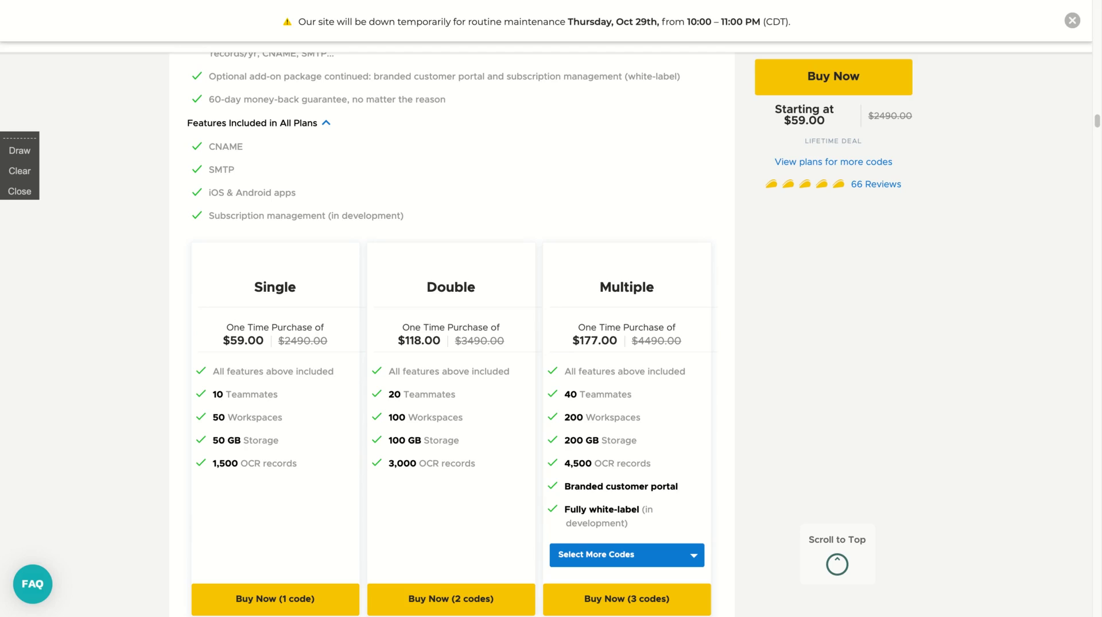
scroll(507, 491, down, 1)
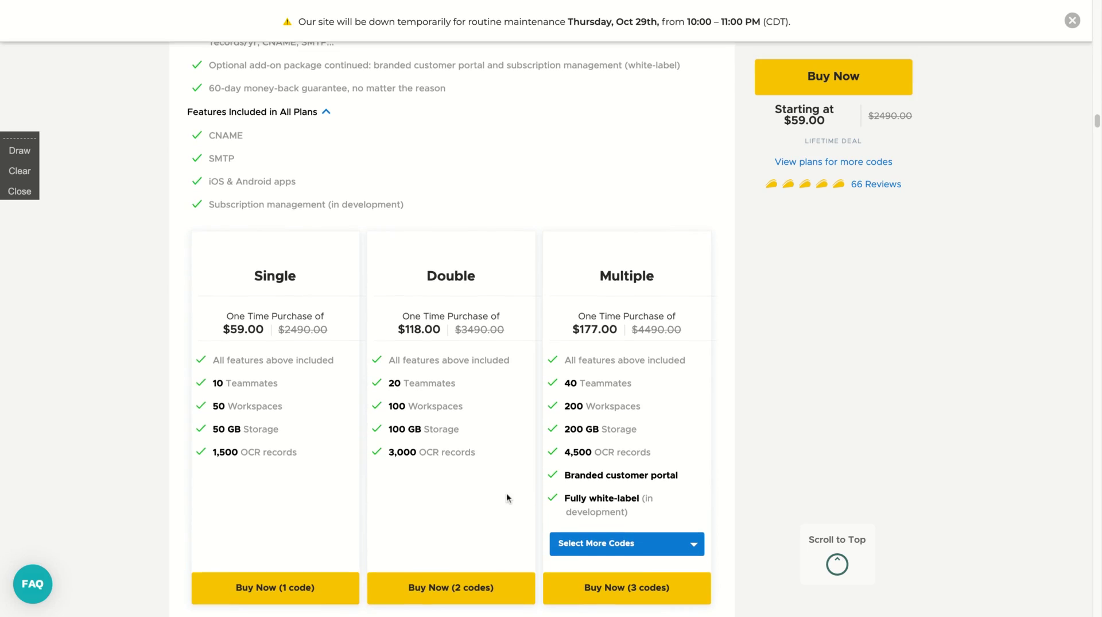
scroll(507, 493, up, 1)
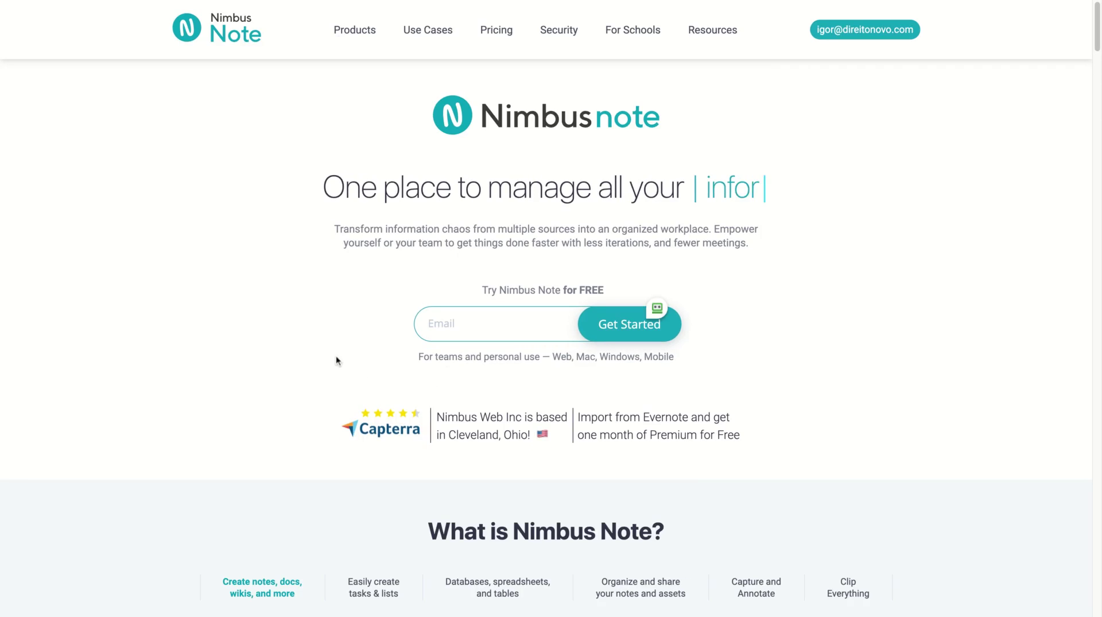
- Step through the feature demos: tasks, databases, organize and share, Capture and Annotate, Clip Everything
scroll(336, 356, down, 5)
scroll(337, 357, down, 5)
scroll(337, 356, up, 4)
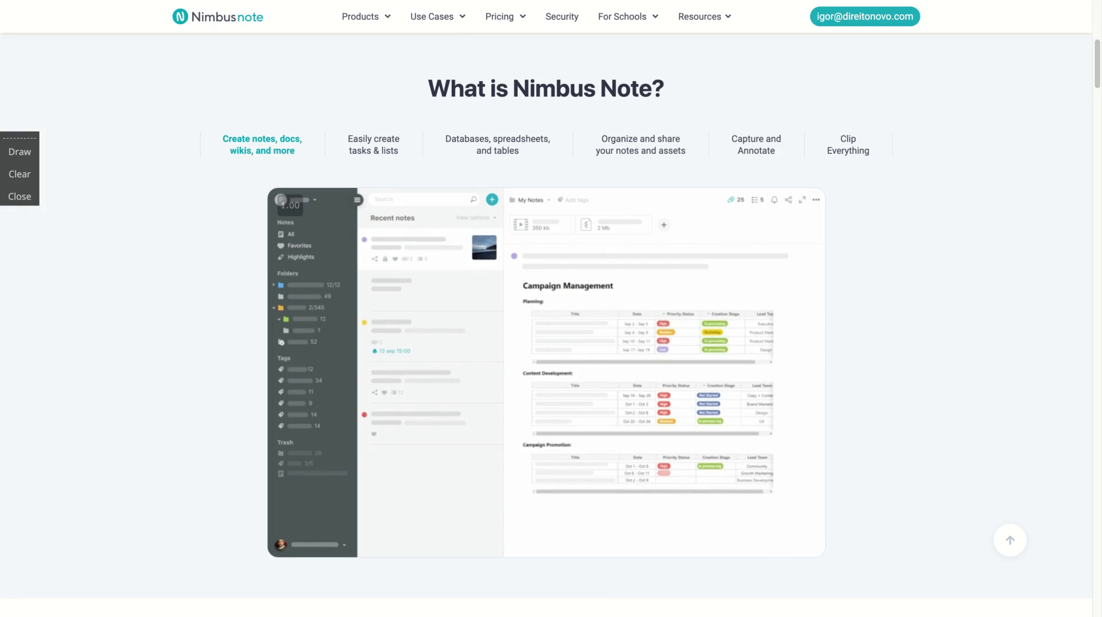
click(364, 161)
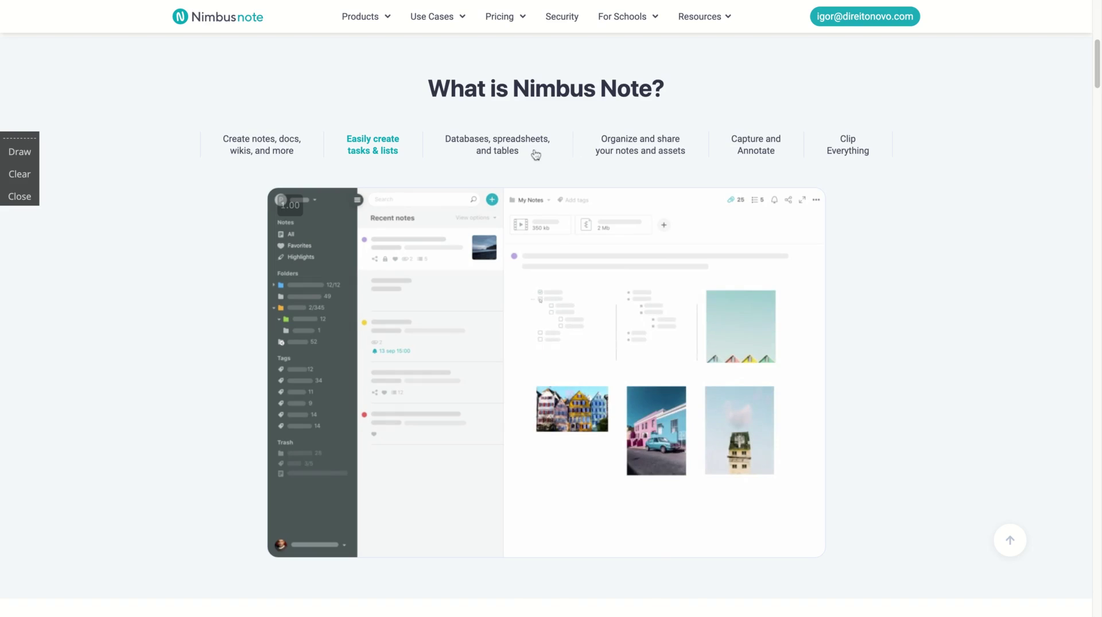
click(519, 139)
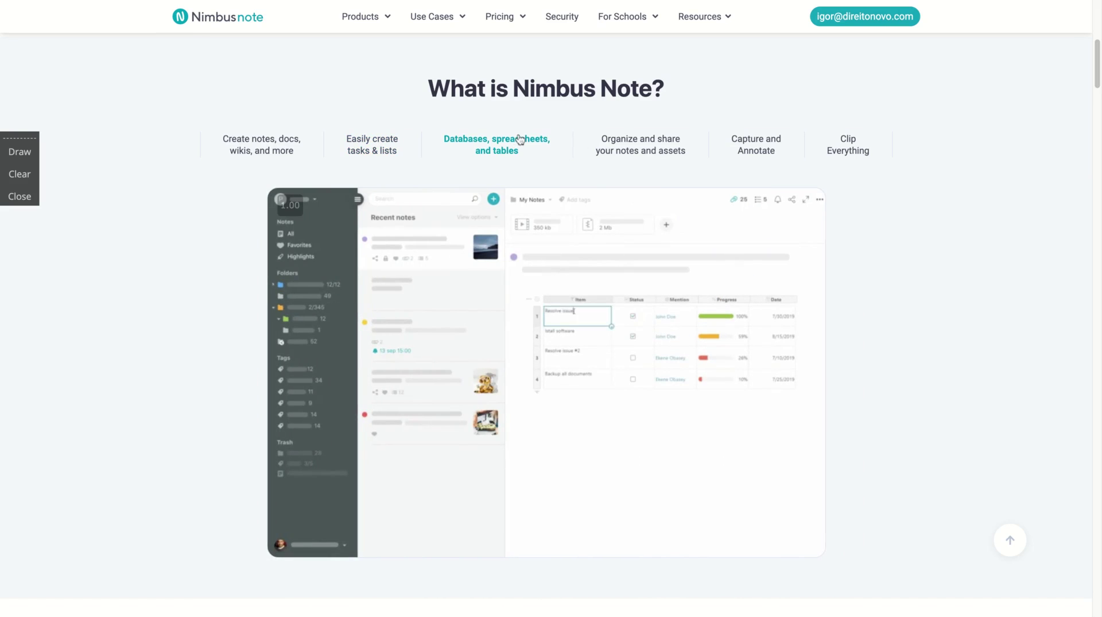
click(663, 159)
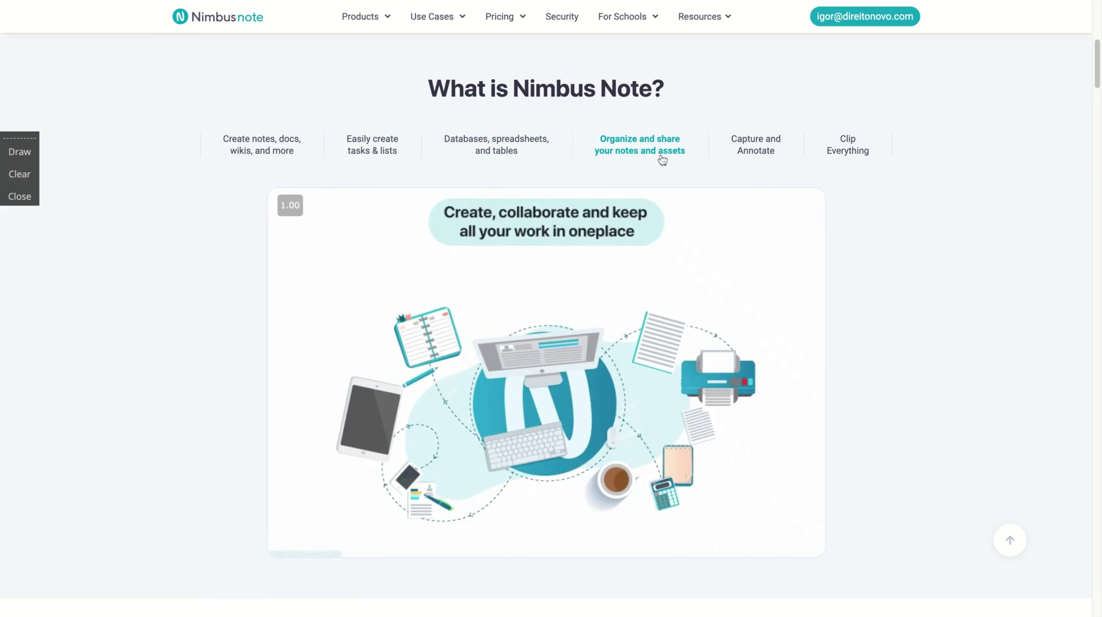
click(759, 151)
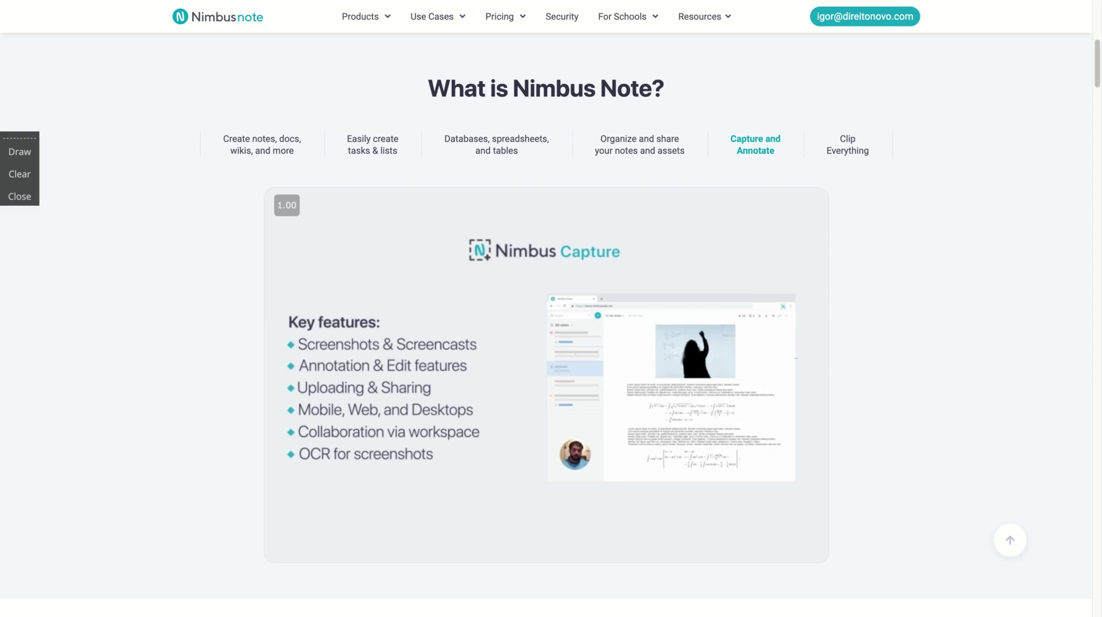
click(874, 148)
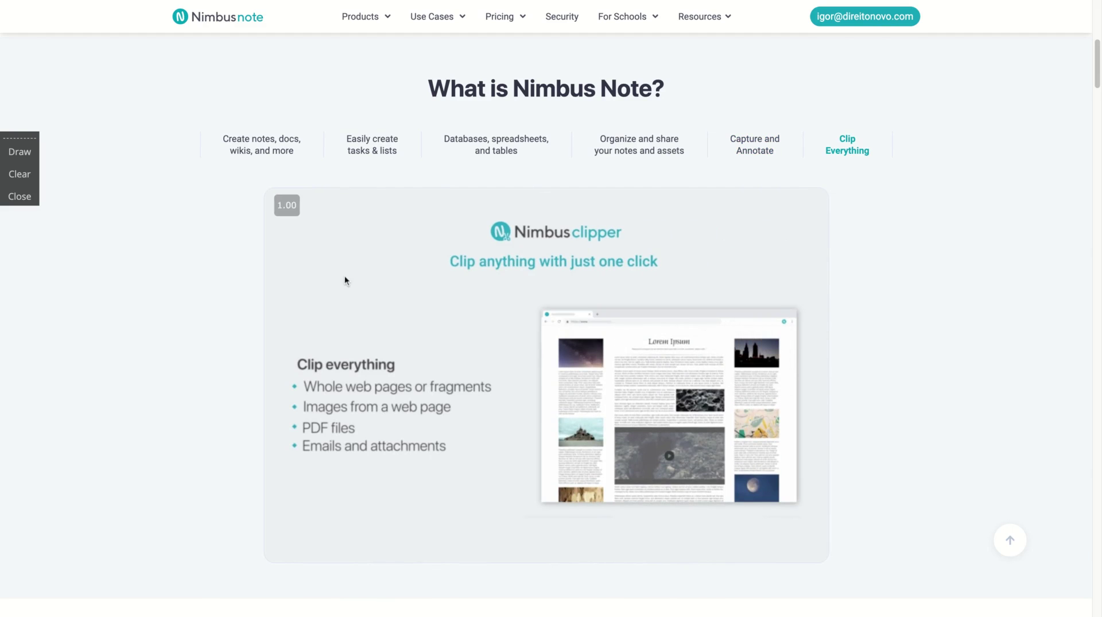
- Browse below the Clip Everything demo, then return to the top of the homepage
scroll(192, 393, down, 5)
scroll(192, 393, down, 3)
scroll(318, 368, up, 5)
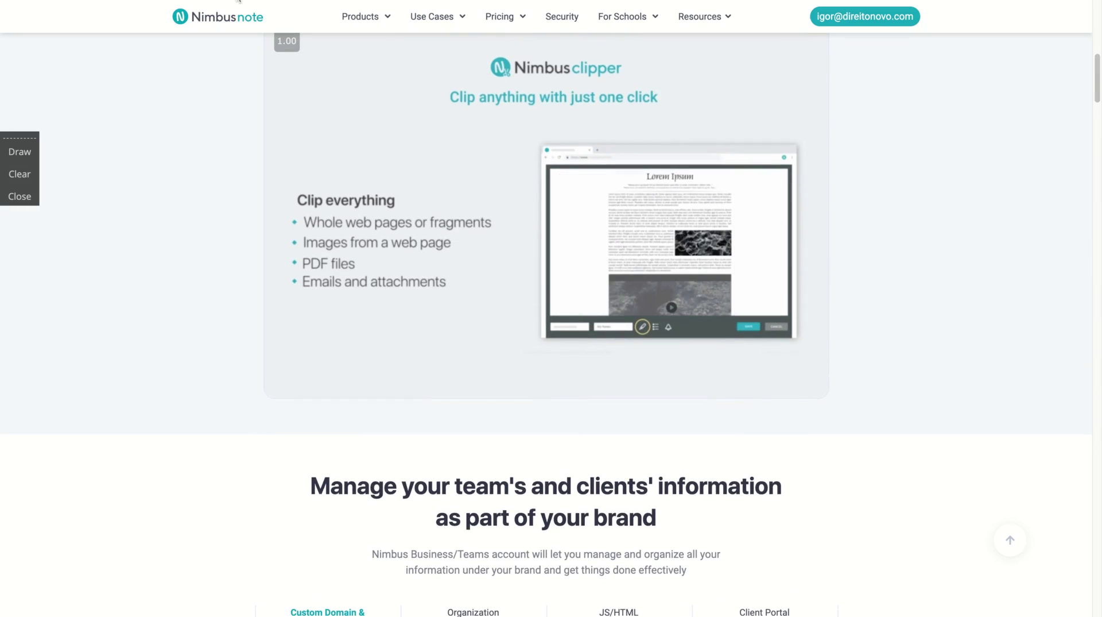
key(Home)
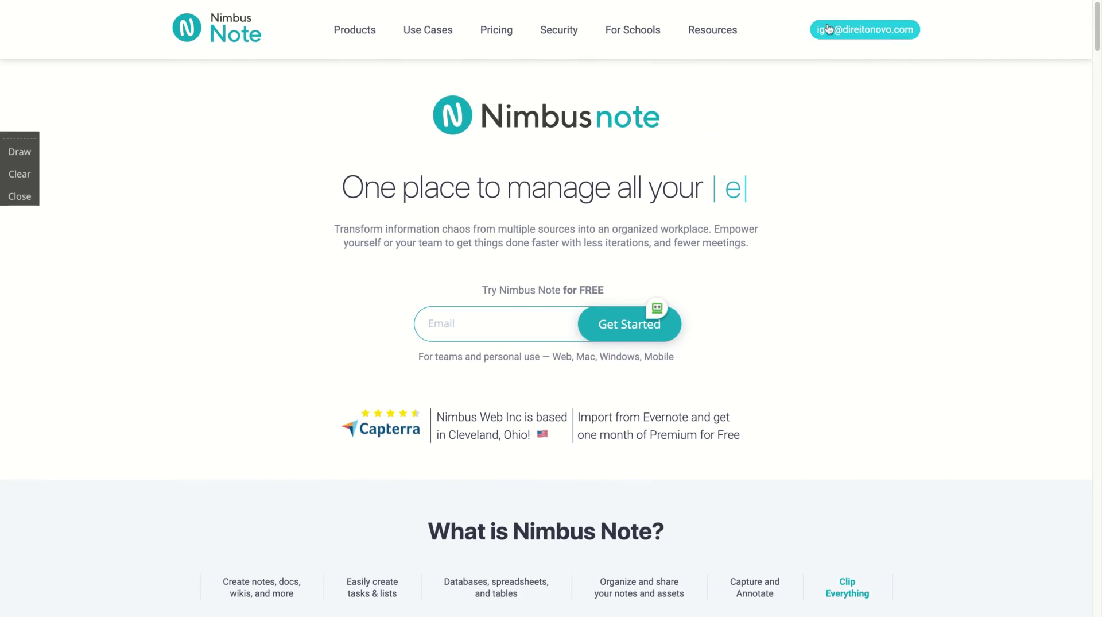
- Open the Nimbus Note web app from the website's account button
click(828, 28)
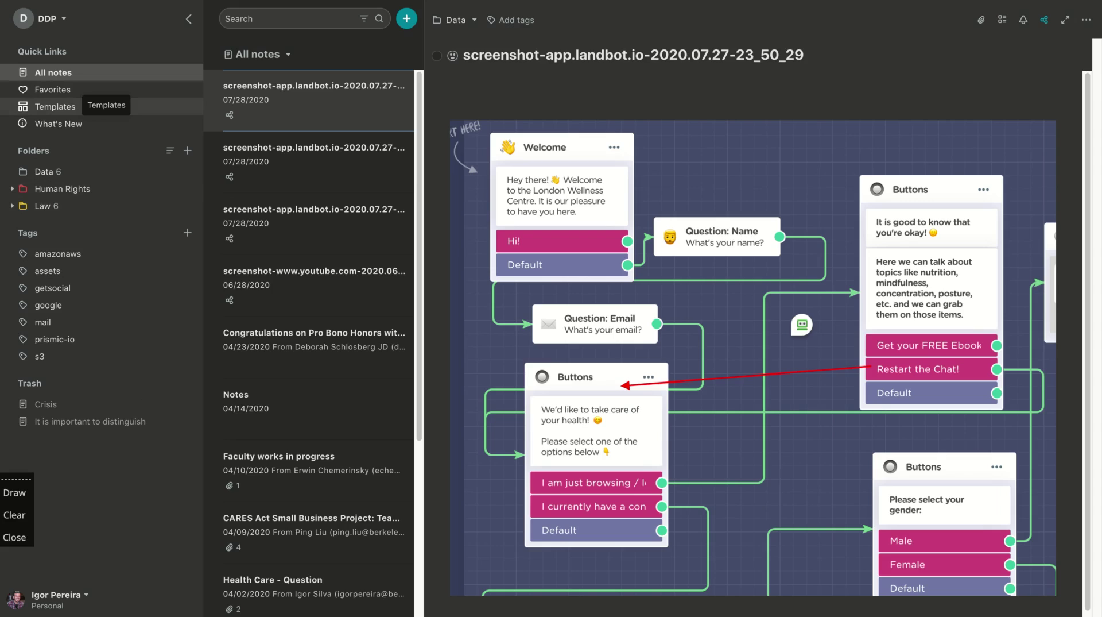
- Find the Resume card in the template gallery and create a note from it
click(55, 107)
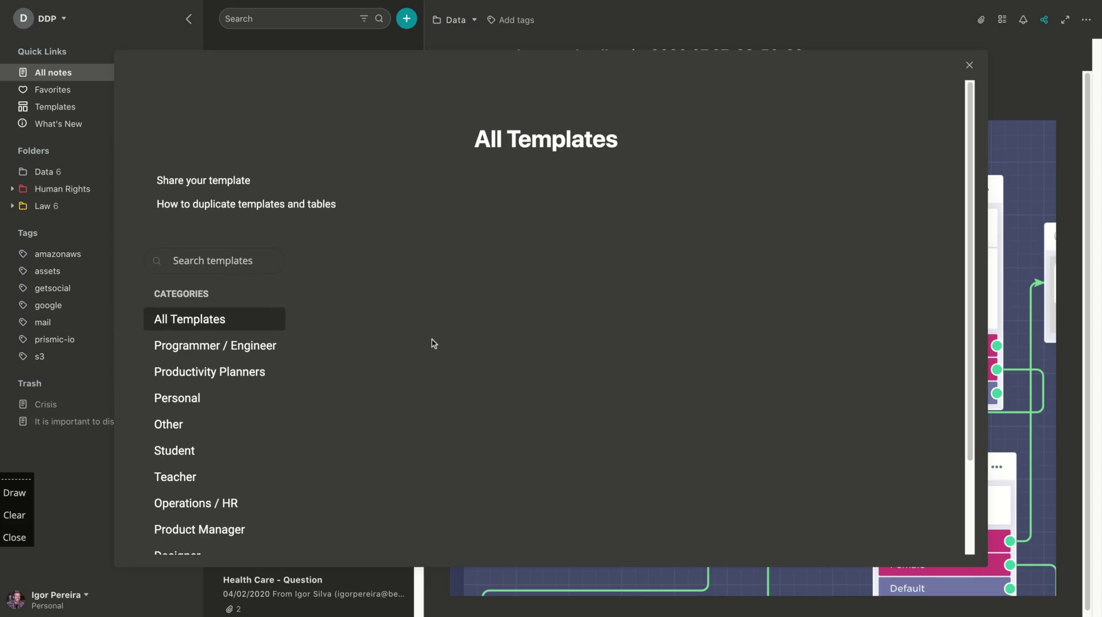
scroll(434, 343, down, 2)
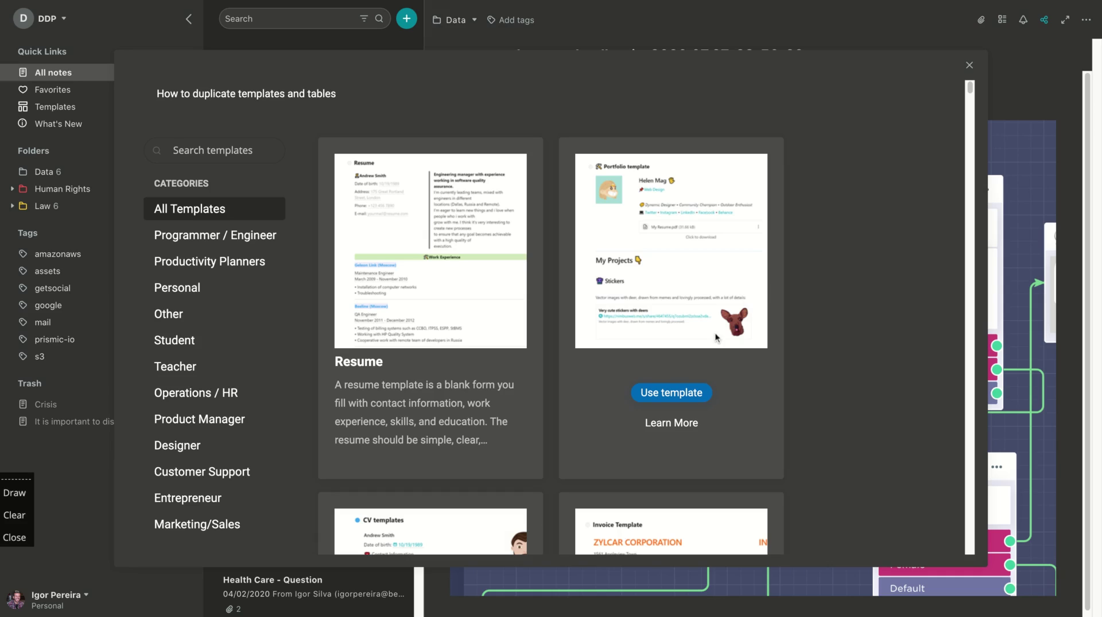
mouse_move(430, 308)
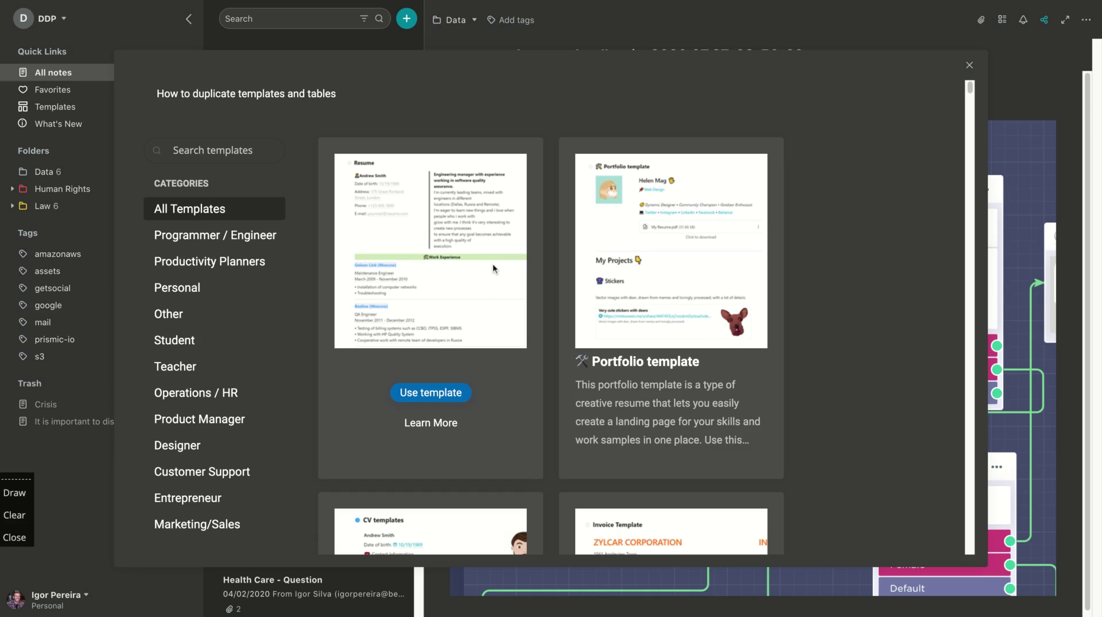
scroll(522, 368, down, 3)
scroll(522, 367, down, 3)
scroll(517, 364, up, 6)
scroll(514, 362, up, 1)
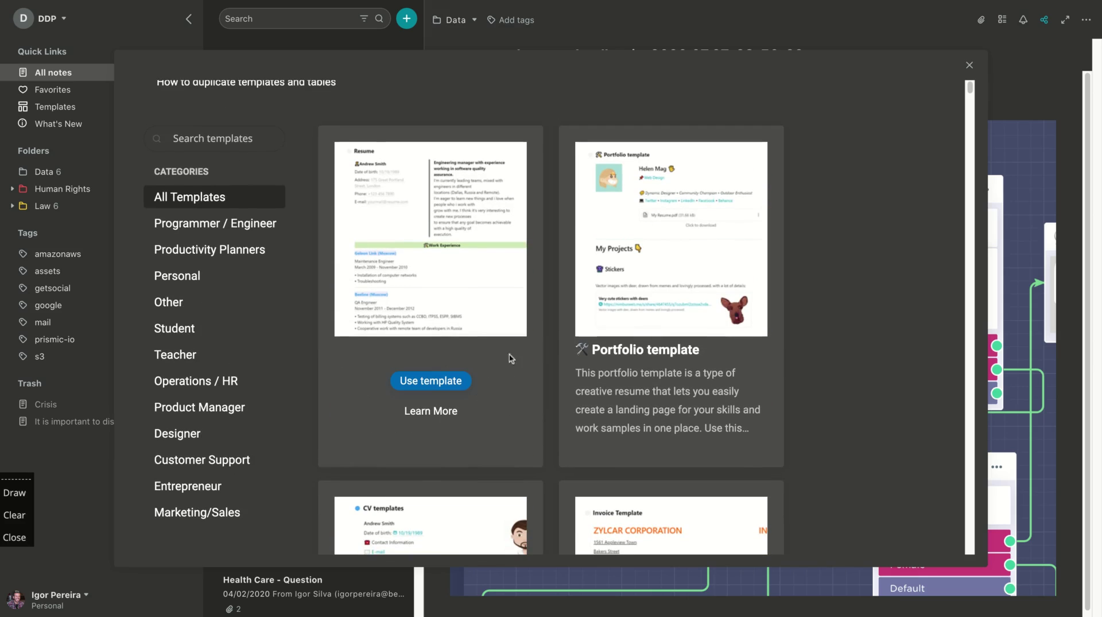
click(421, 383)
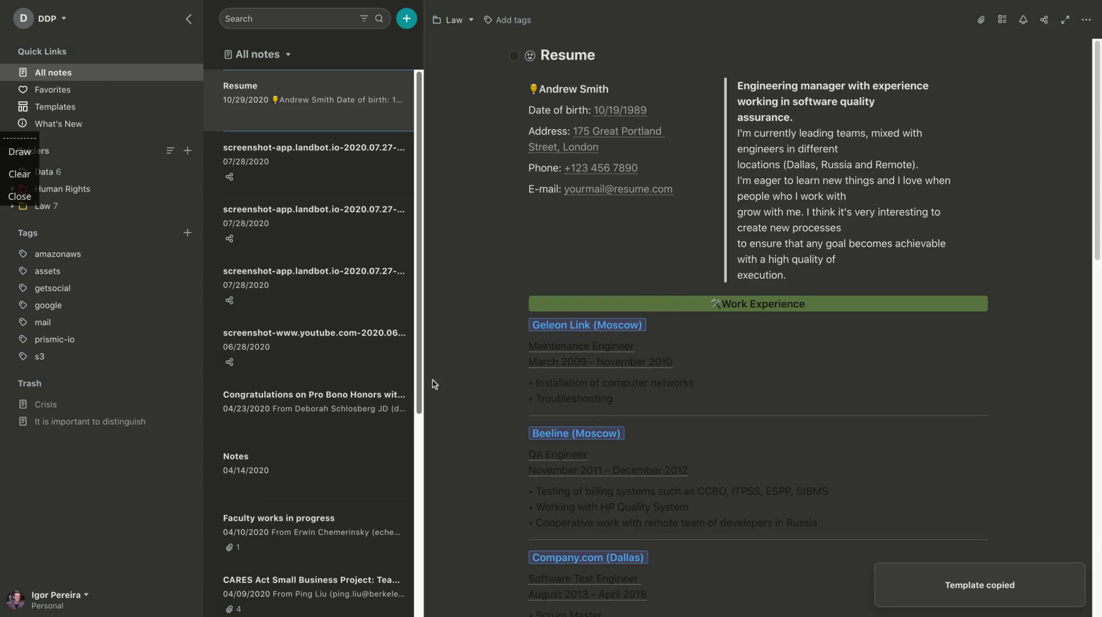
scroll(667, 305, down, 7)
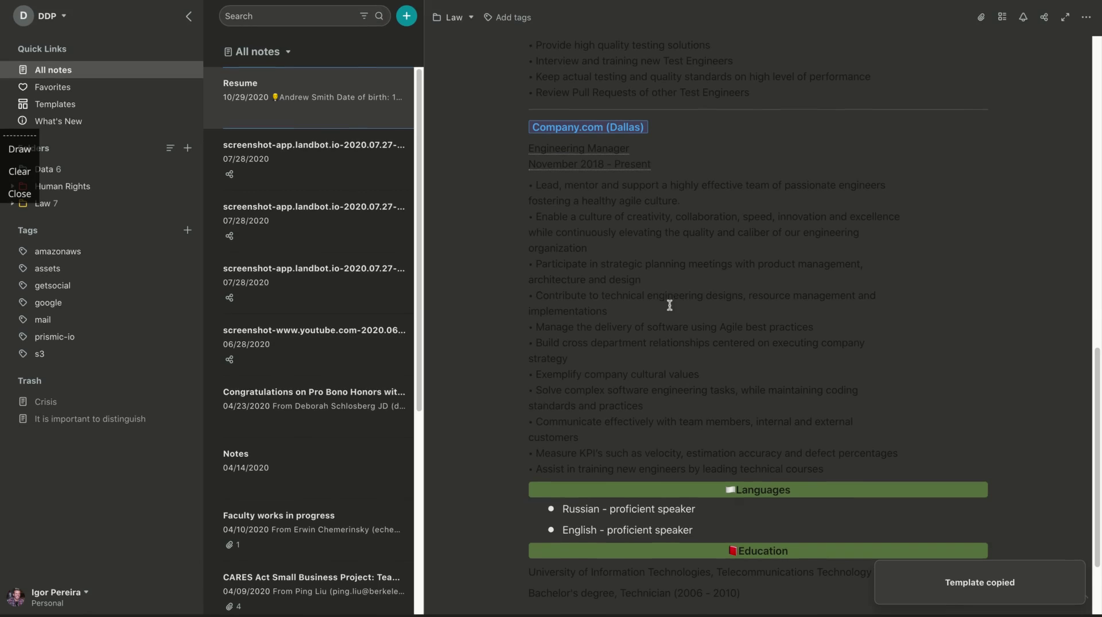
scroll(632, 460, up, 7)
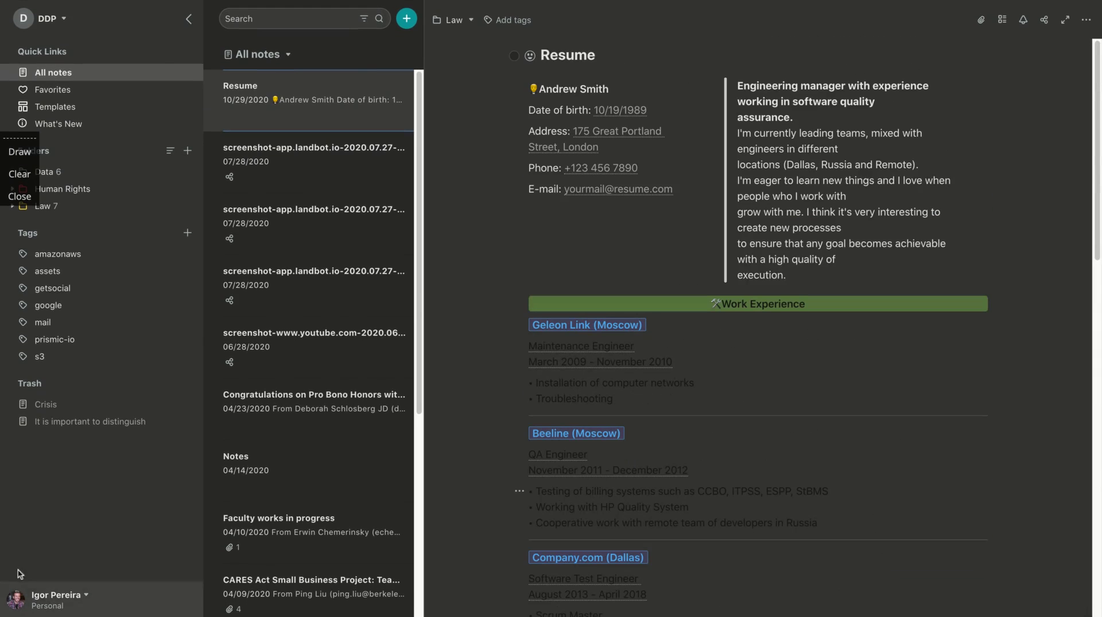
click(78, 604)
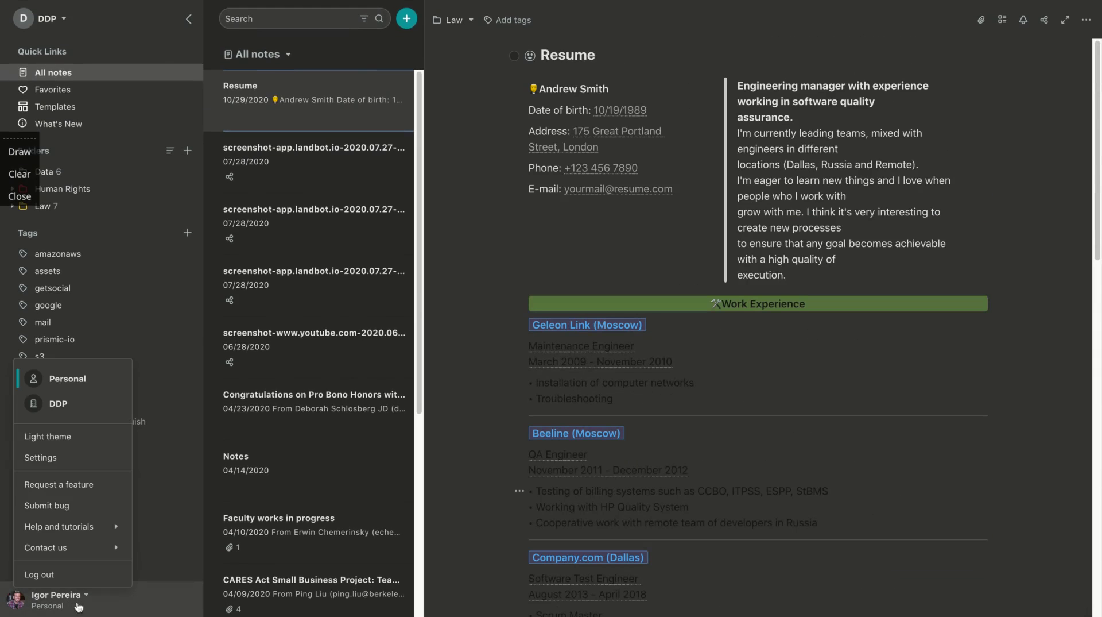
click(48, 436)
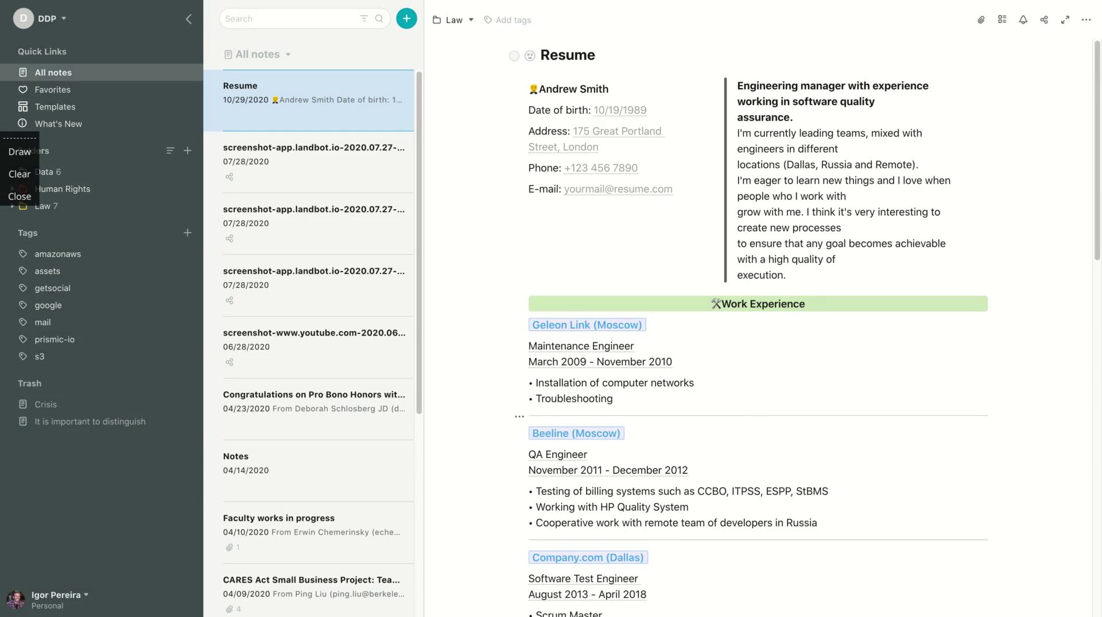
mouse_move(552, 131)
scroll(727, 279, down, 2)
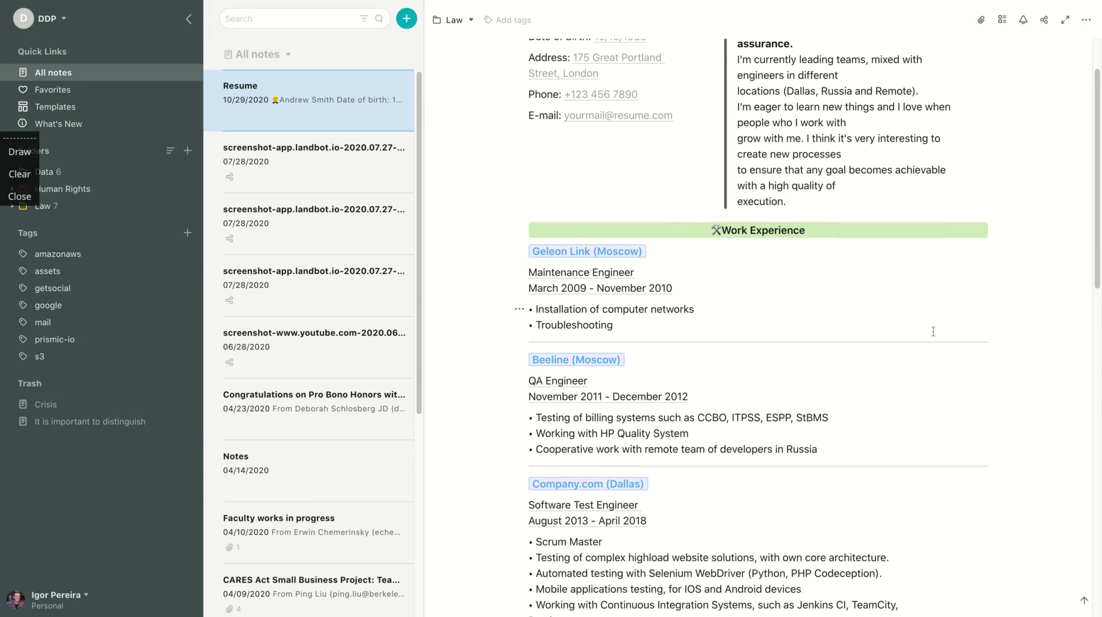
scroll(660, 258, down, 15)
scroll(601, 240, down, 2)
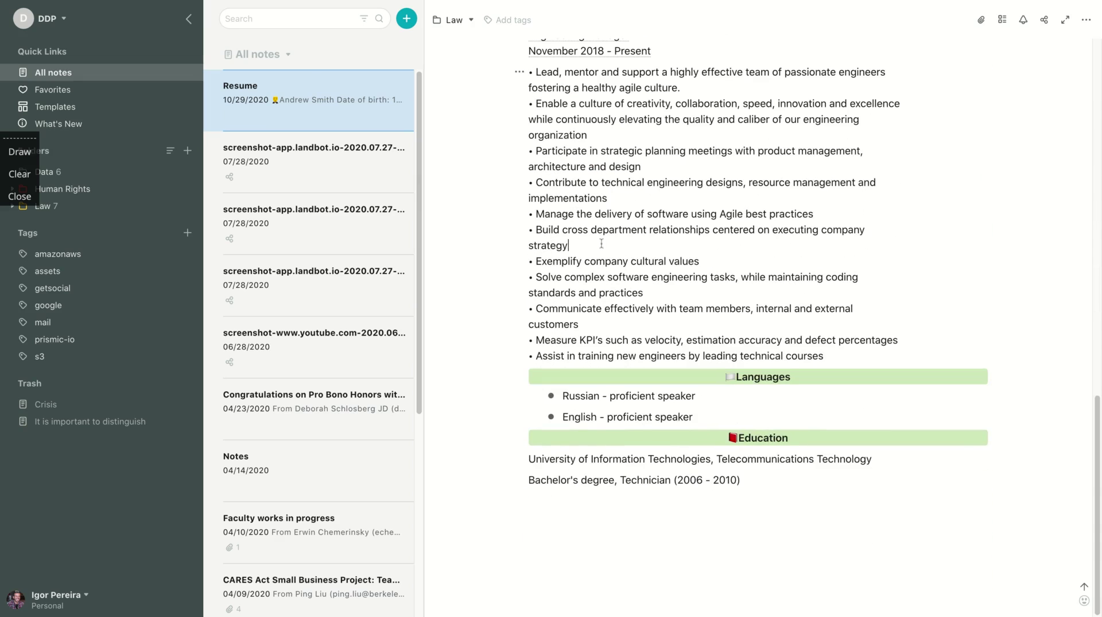
click(747, 259)
drag(720, 266, 531, 262)
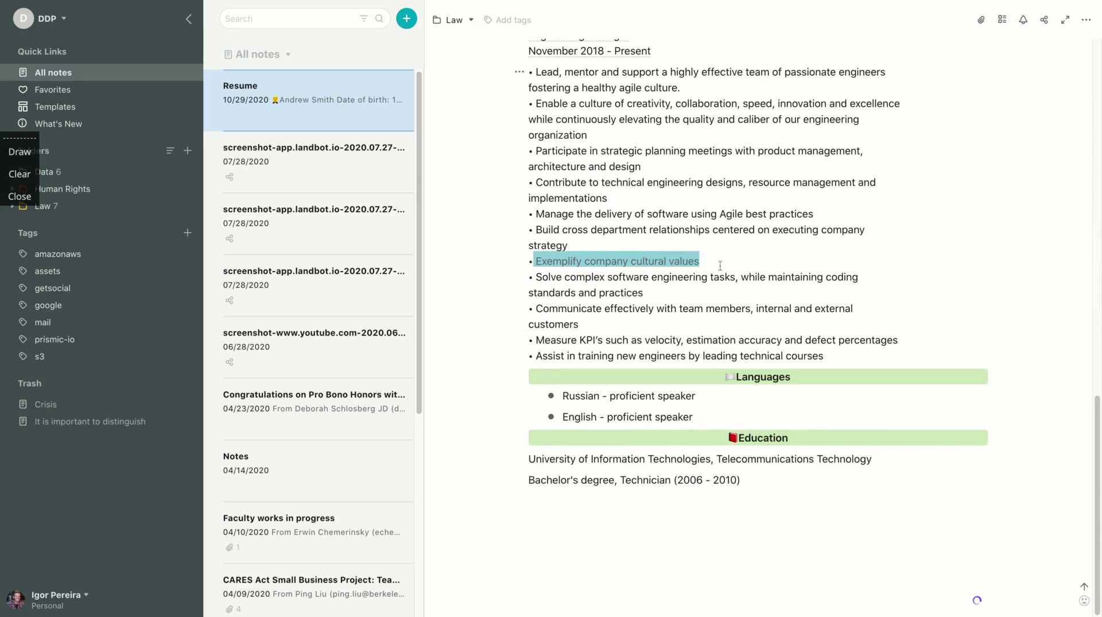
click(610, 396)
triple_click(747, 404)
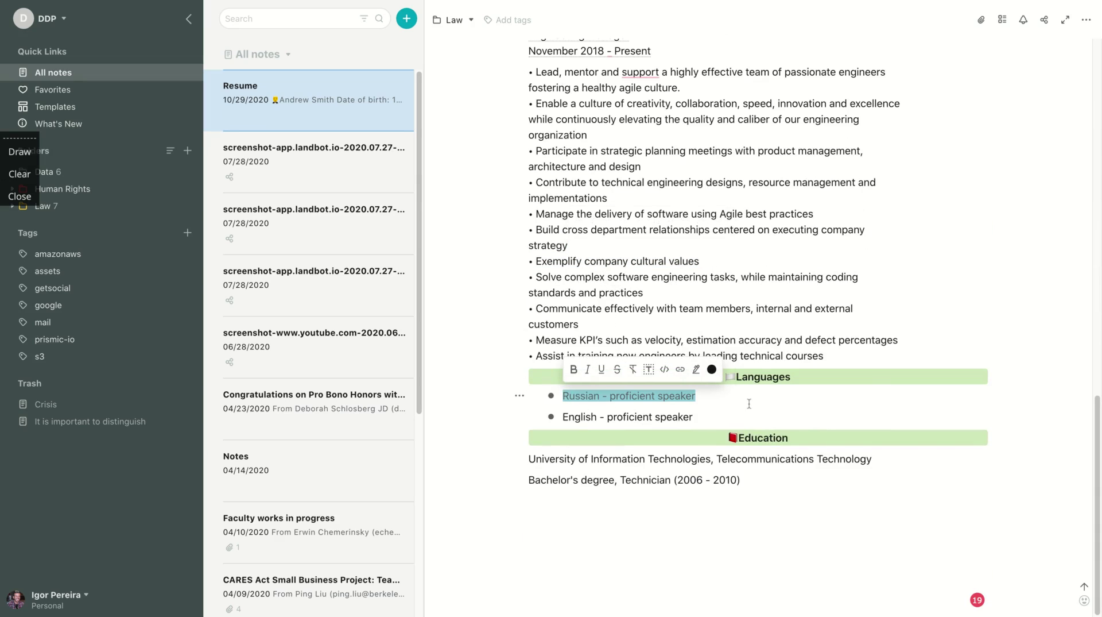
drag(696, 520, 517, 458)
scroll(516, 289, up, 8)
scroll(517, 290, up, 8)
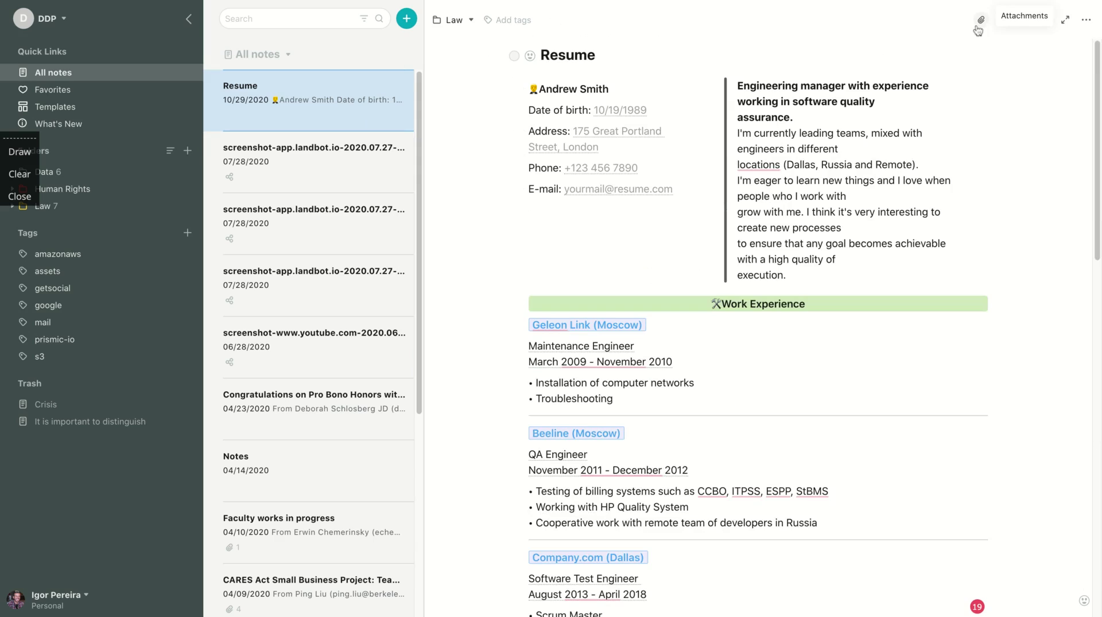
click(1083, 26)
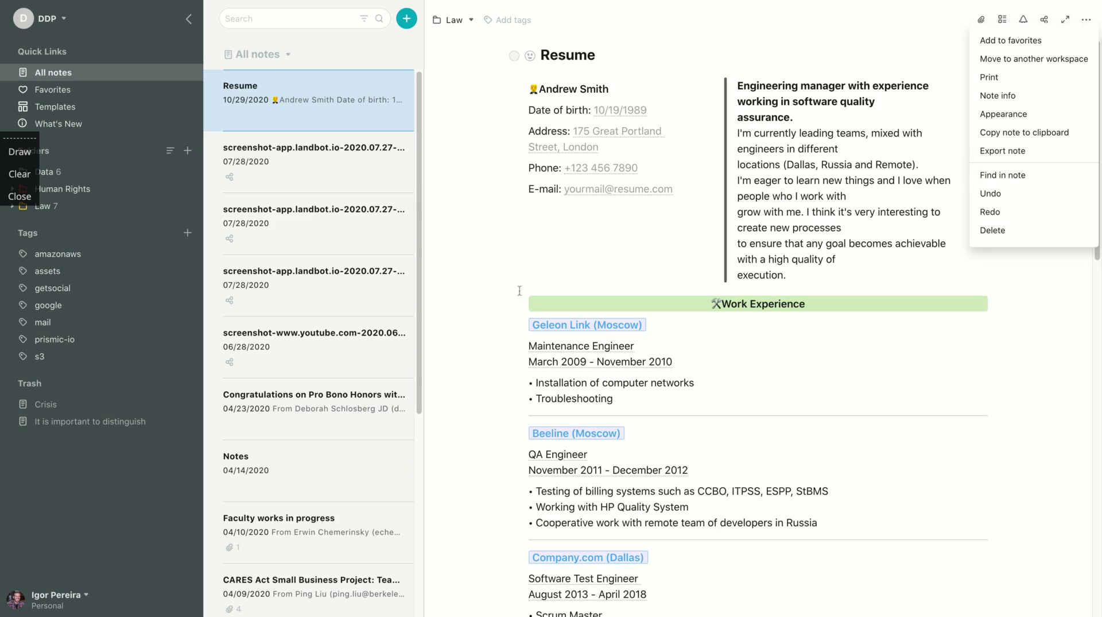
click(462, 265)
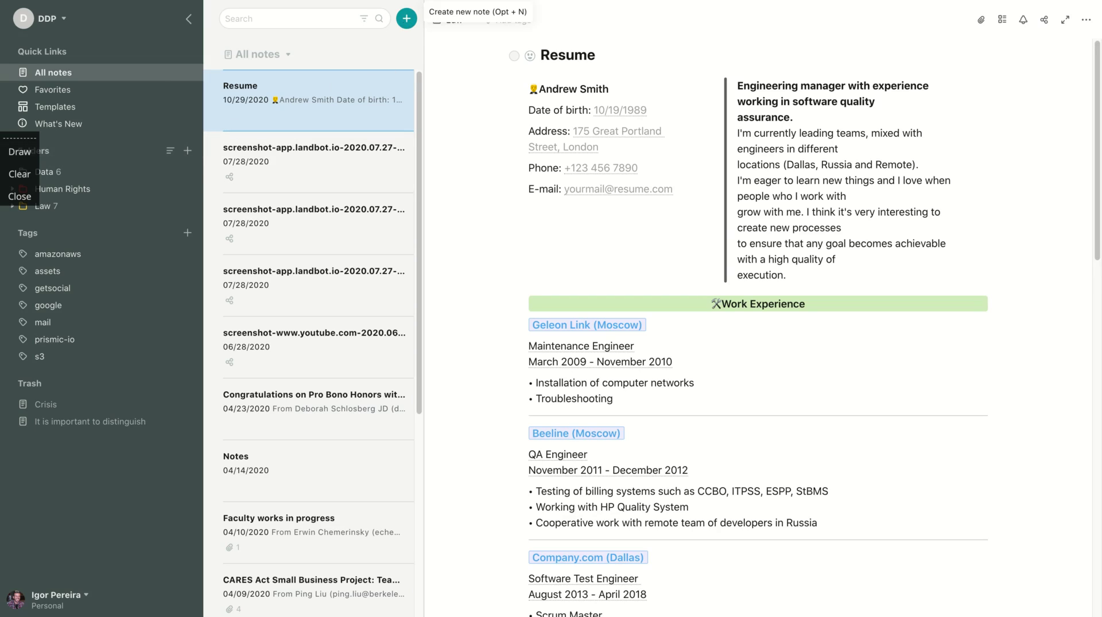
- Create a new note in the Law folder titled 'Blank Note'
key(alt+n)
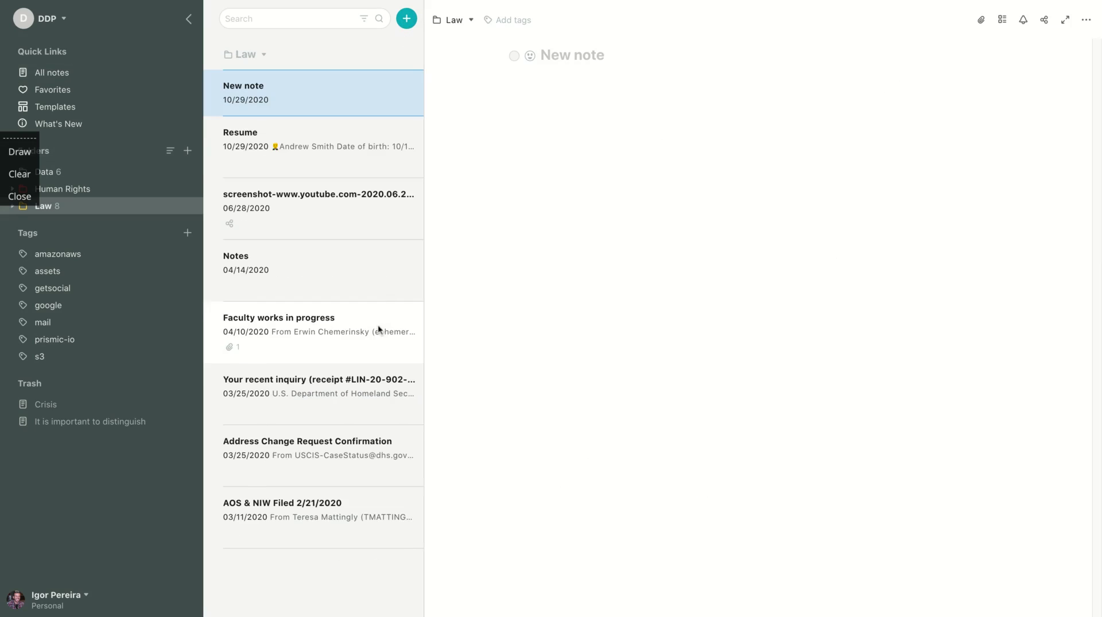
click(563, 56)
text(Blank Note)
click(585, 90)
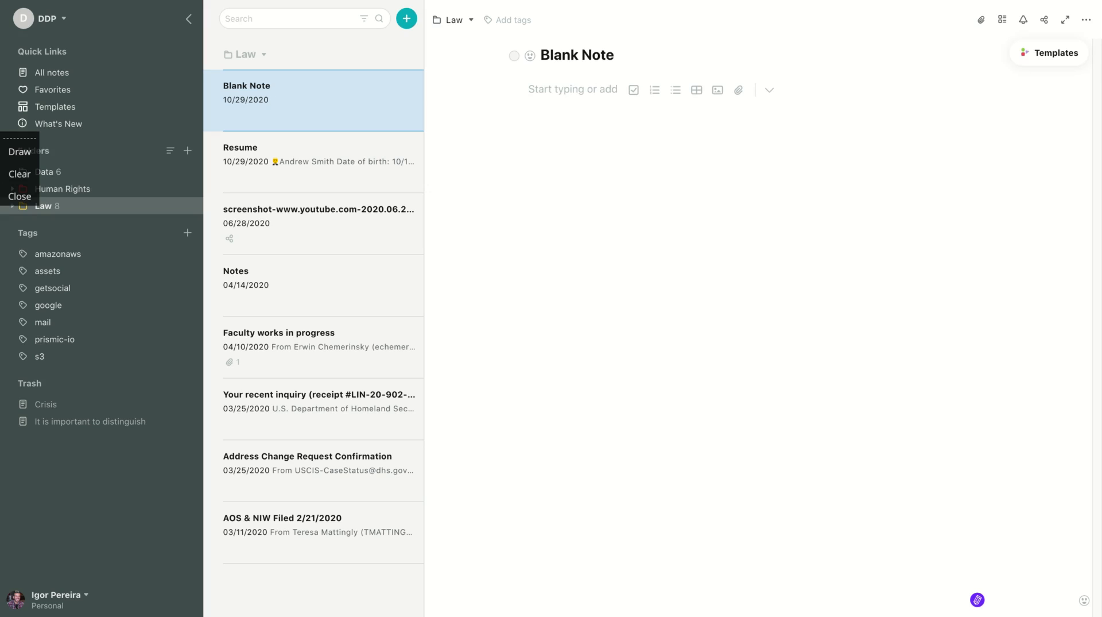
- Add an 'Introduction' line formatted bold, underlined and red
text(Introduction)
key(Return)
double_click(590, 90)
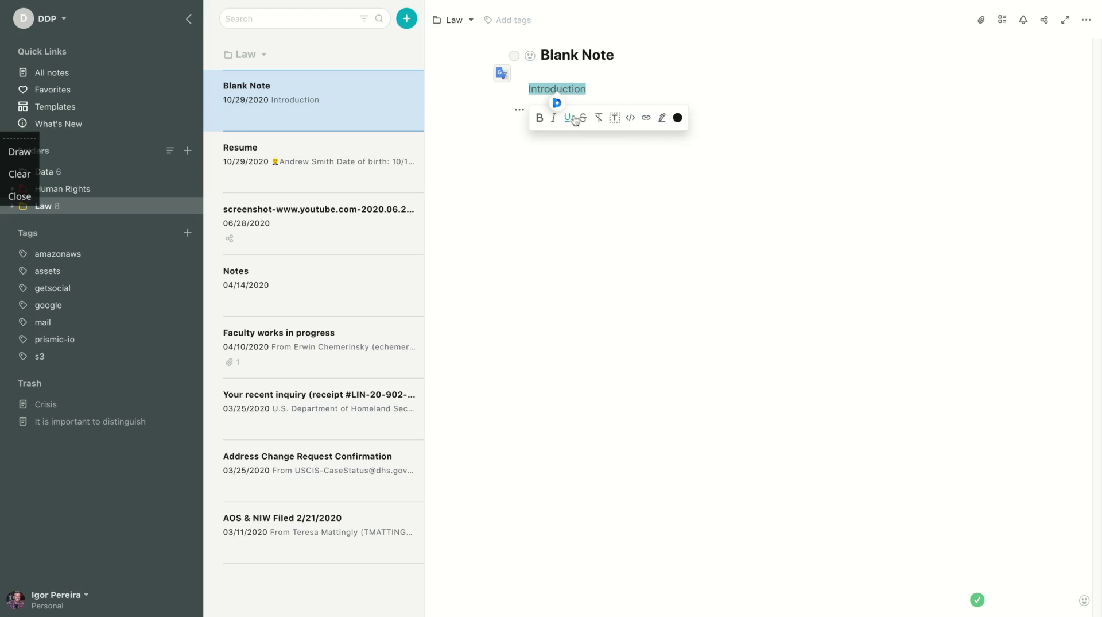
click(539, 119)
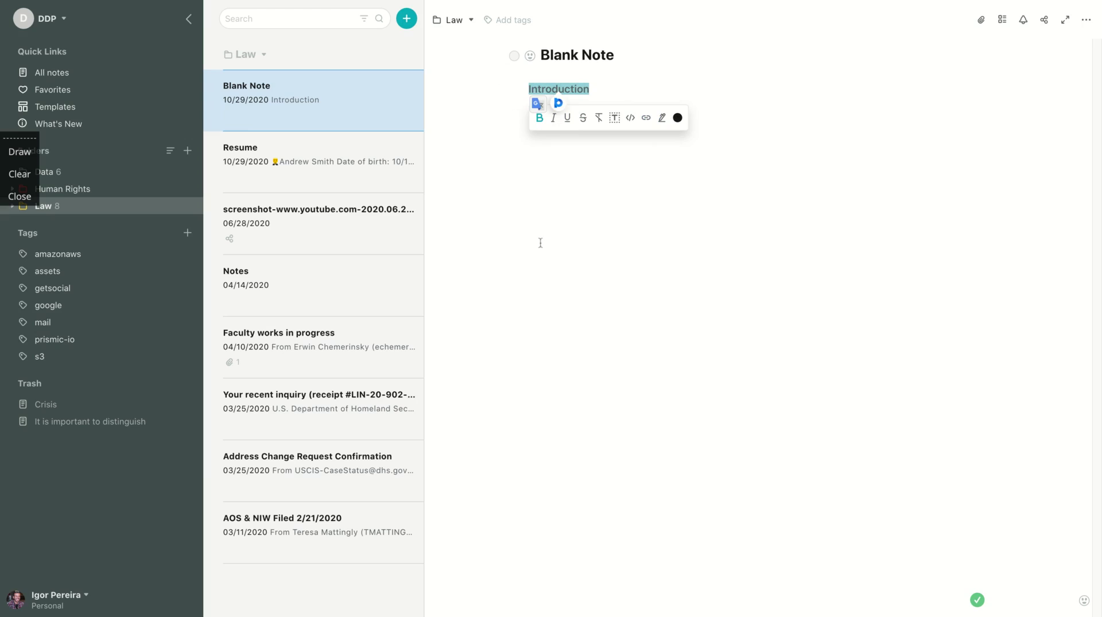
click(568, 118)
click(679, 119)
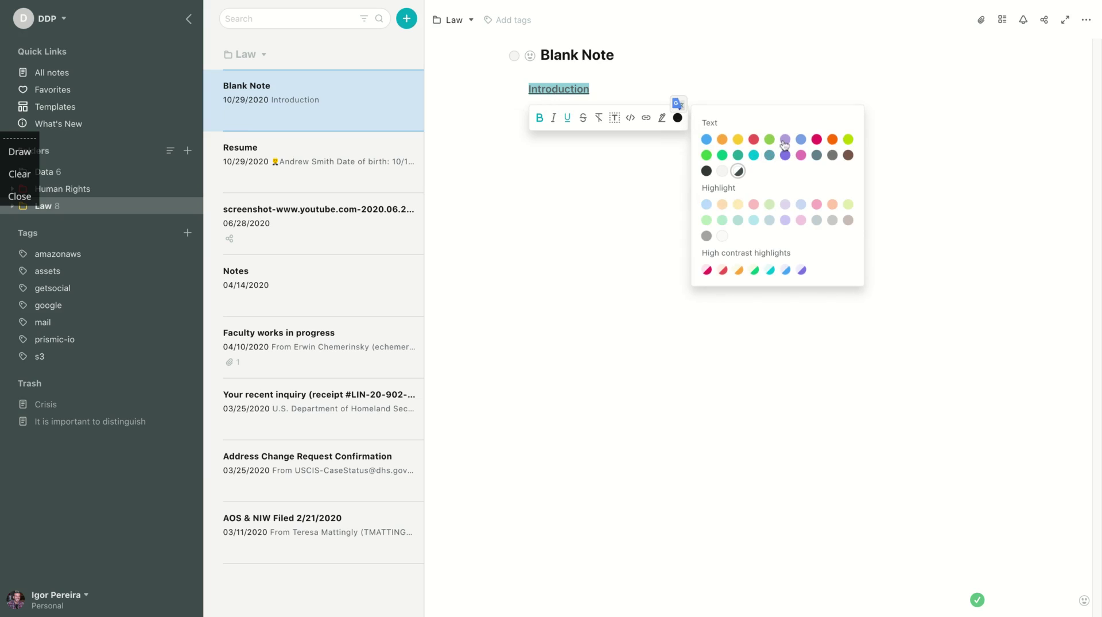
click(754, 139)
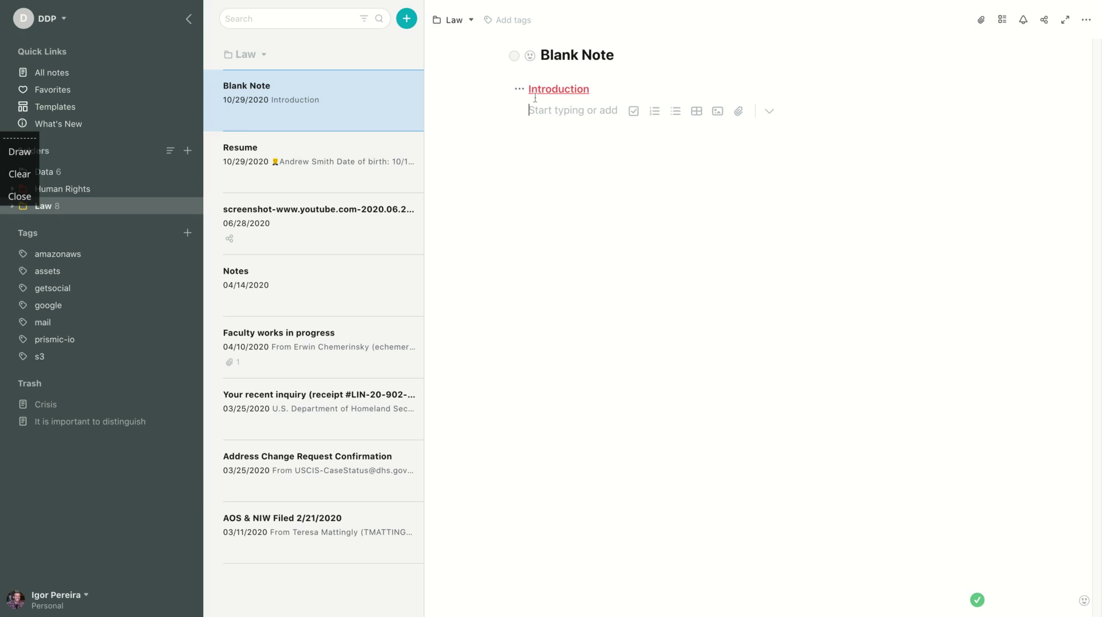
mouse_move(528, 111)
click(520, 110)
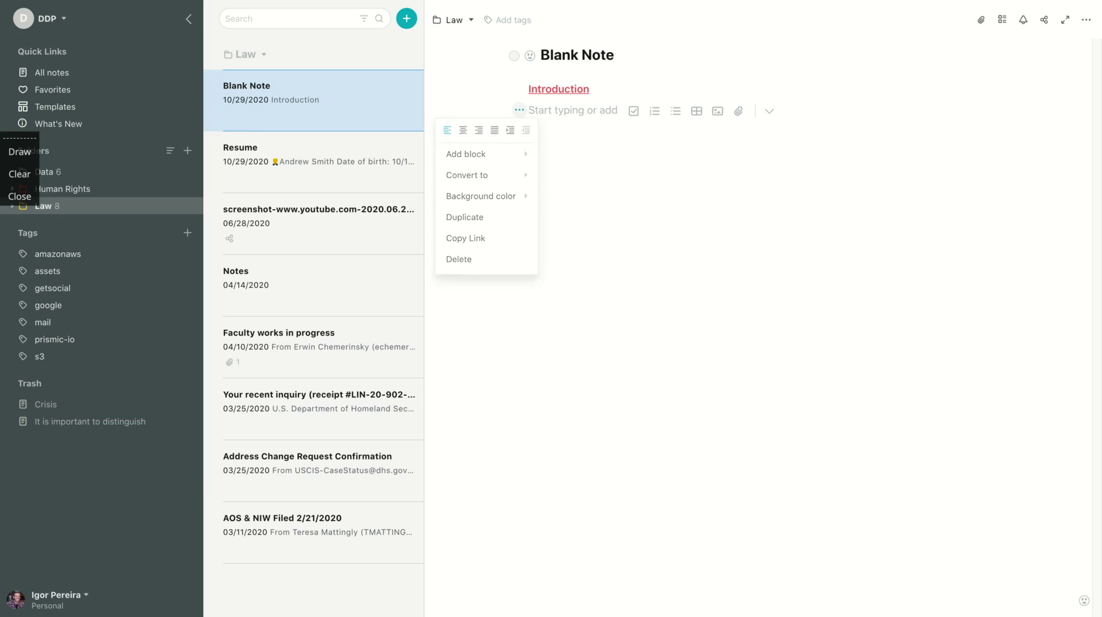
- Add a checkbox list with items Task 1 and Task 2
click(635, 111)
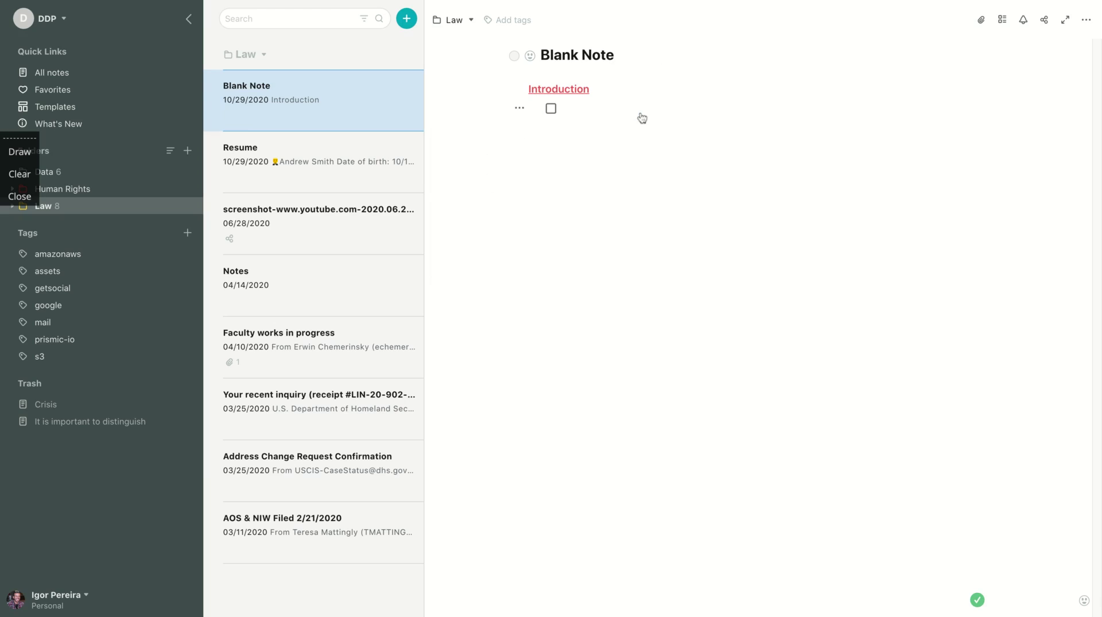
text(Task1 1)
key(BackSpace)
key(BackSpace)
key(BackSpace)
text(1)
key(Return)
text(Task 3)
key(BackSpace)
text(2)
key(Return)
- Add a numbered list with List 1, List 2 and List 3
key(Return)
click(655, 150)
text(List 1)
key(Return)
text(List 2)
key(Return)
text(List 3)
key(Return)
key(Return)
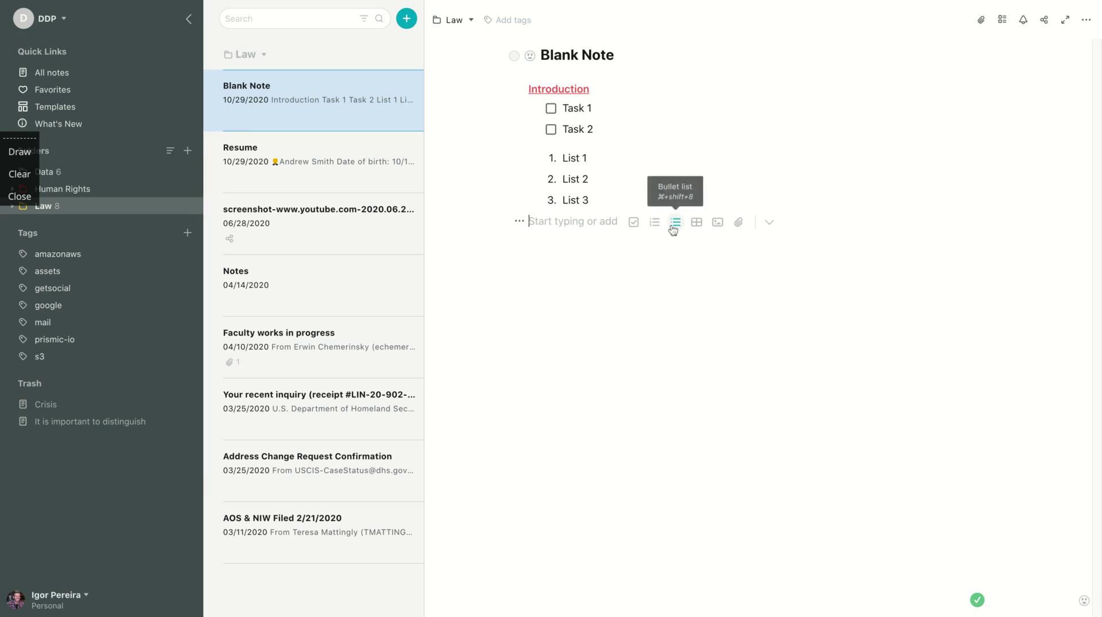
- Add a bulleted list with Task 1 and Task 2
click(674, 223)
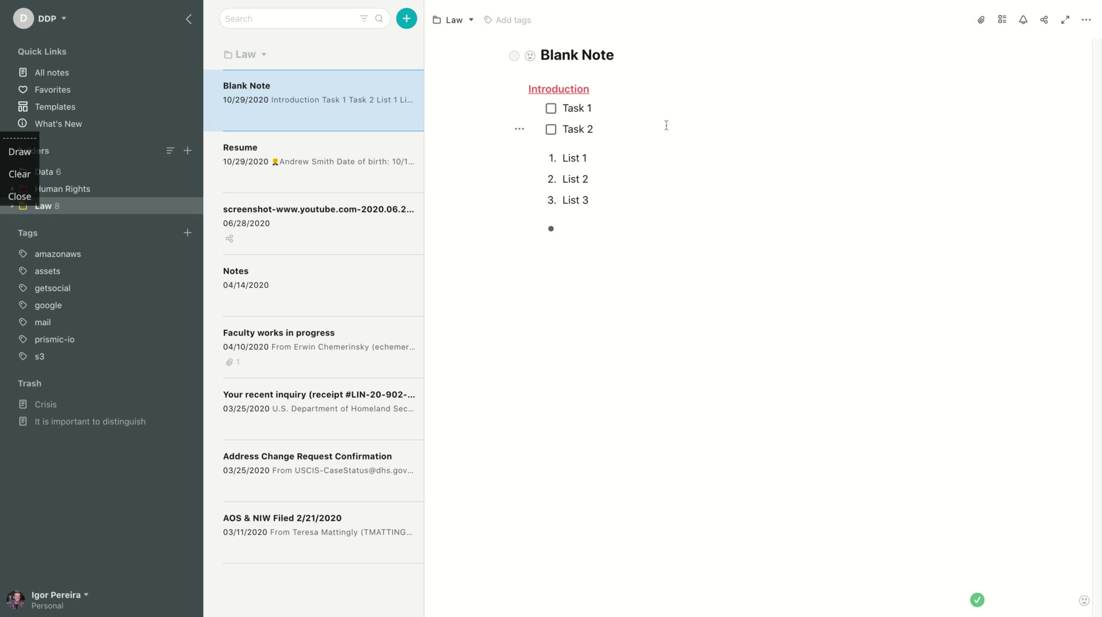
text(Task 1)
key(Return)
text(Task)
key(BackSpace)
key(BackSpace)
key(BackSpace)
text(ask 2)
key(Return)
key(Return)
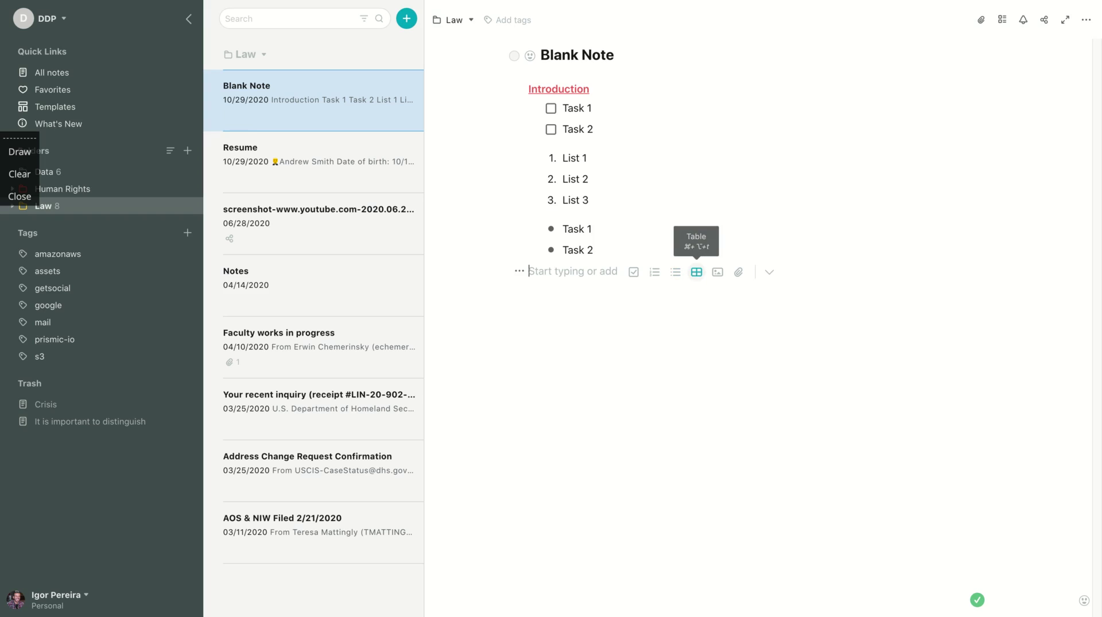
- Insert a three-column table with headers Topic 0, Topic 1 and Topic 2
click(697, 272)
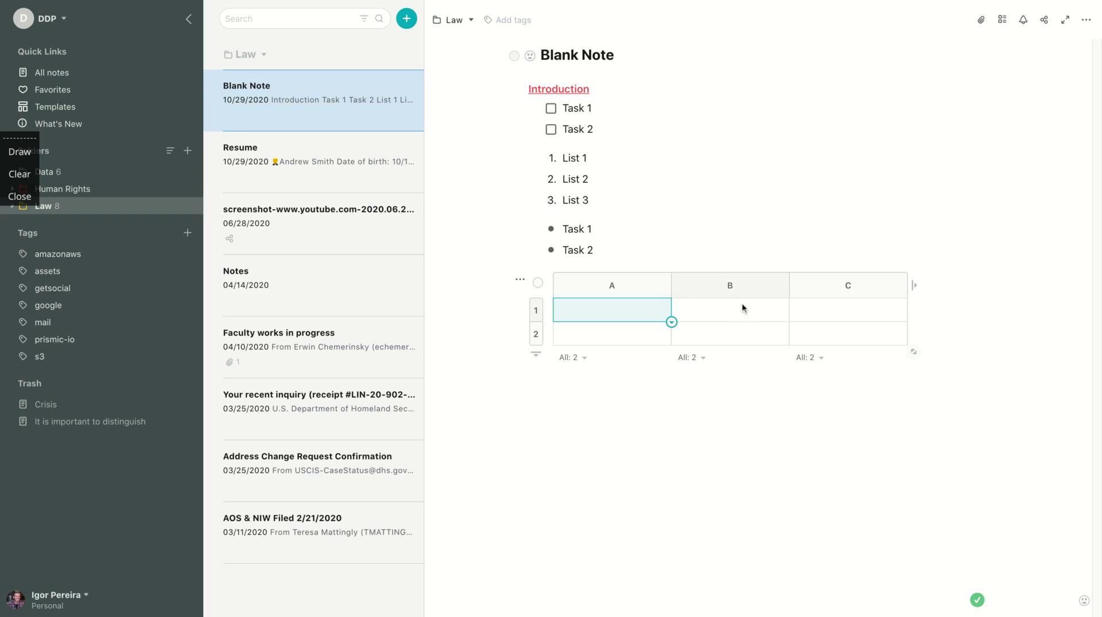
click(733, 290)
click(733, 290)
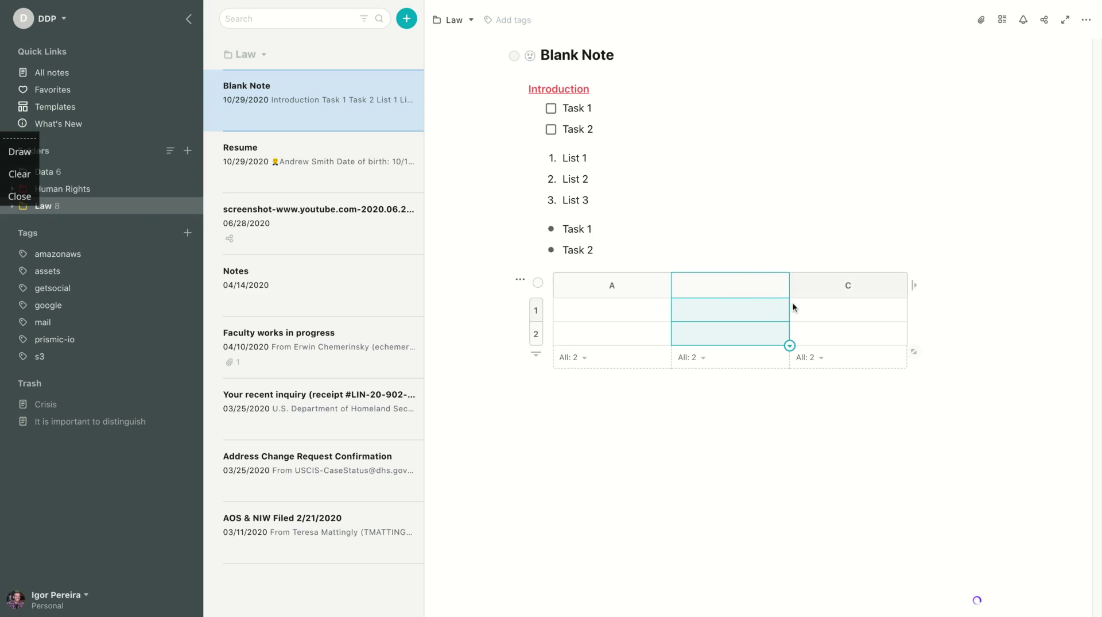
text(Topic 1)
click(623, 288)
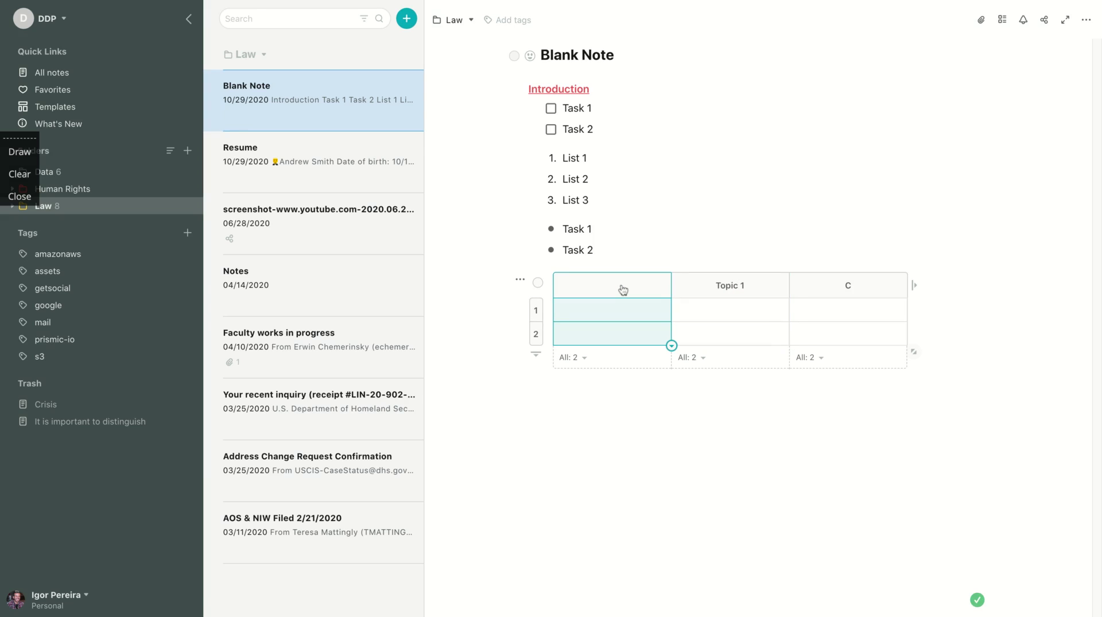
text(To)
text(pic 0)
click(852, 291)
text(Topic 2)
- Extend the table to eight empty rows
click(844, 308)
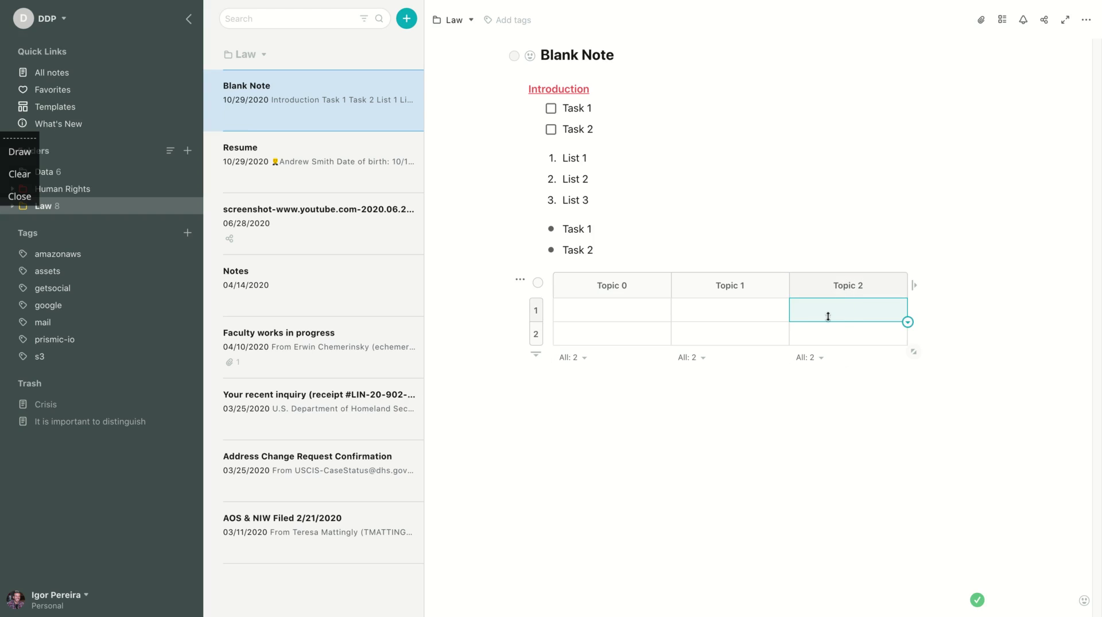
mouse_move(913, 350)
mouse_down()
mouse_move(931, 374)
mouse_move(914, 380)
mouse_up()
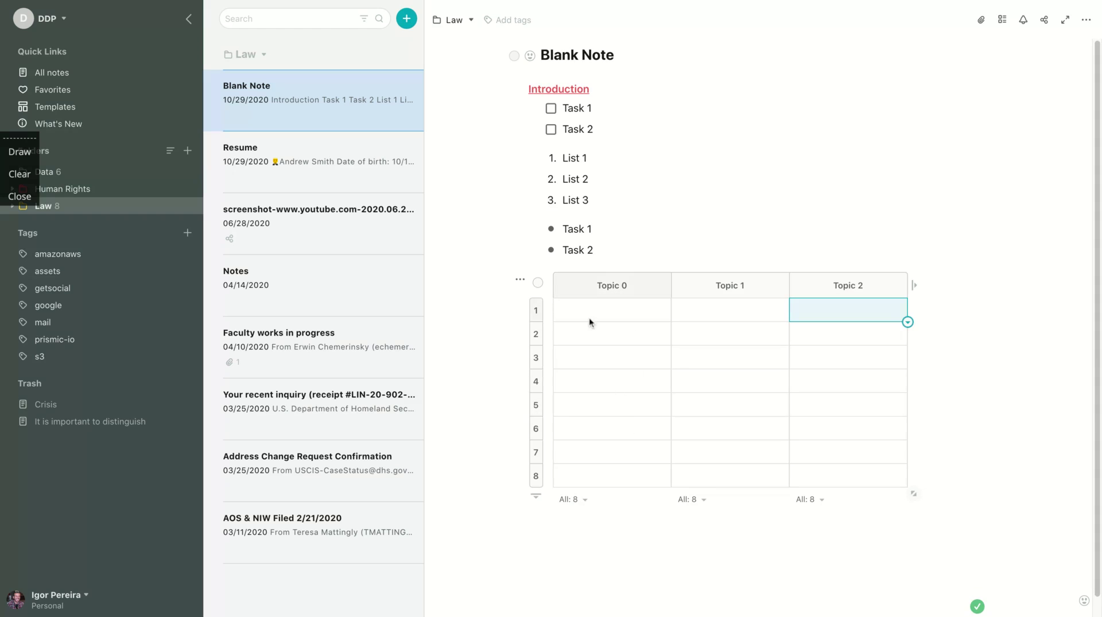
click(578, 304)
mouse_move(536, 310)
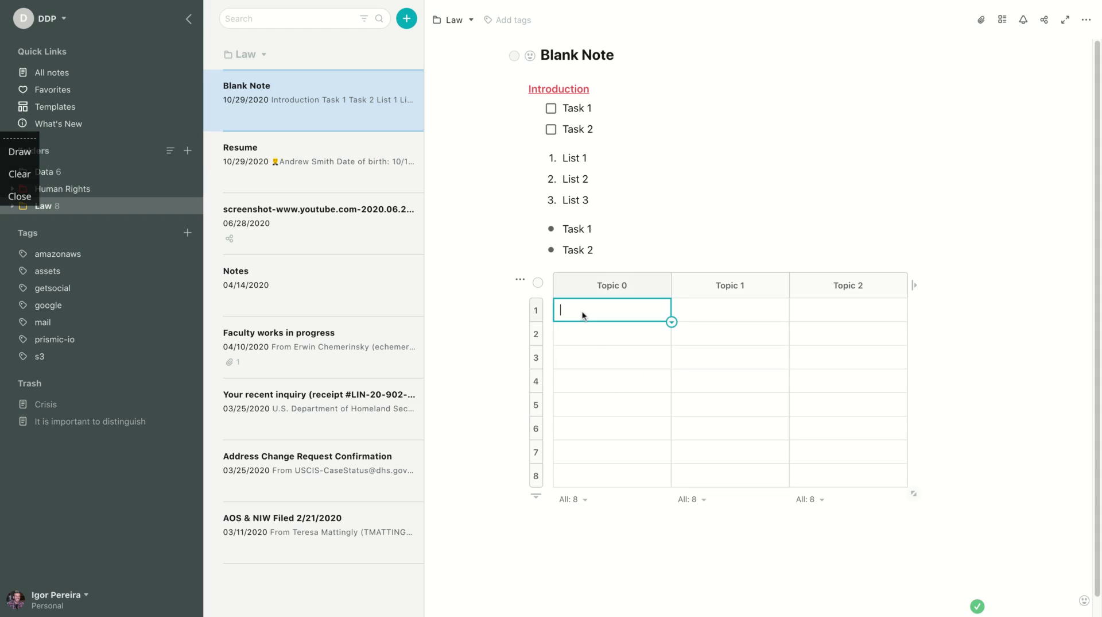
- Tint the first table row light cyan and fill it with To do, Doing, Done
click(544, 311)
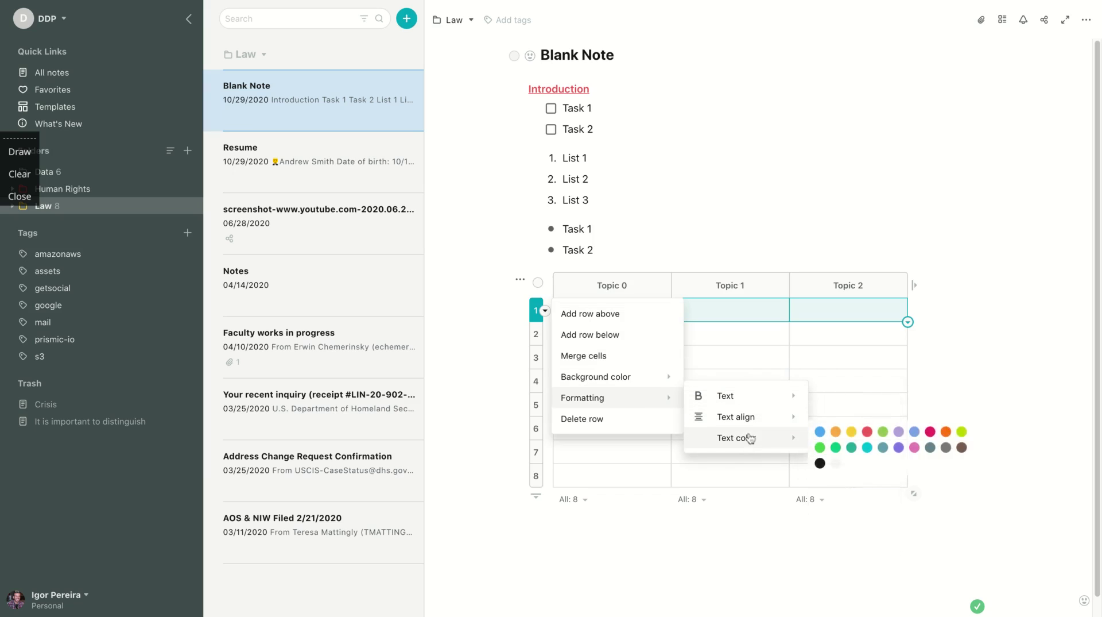
mouse_move(582, 397)
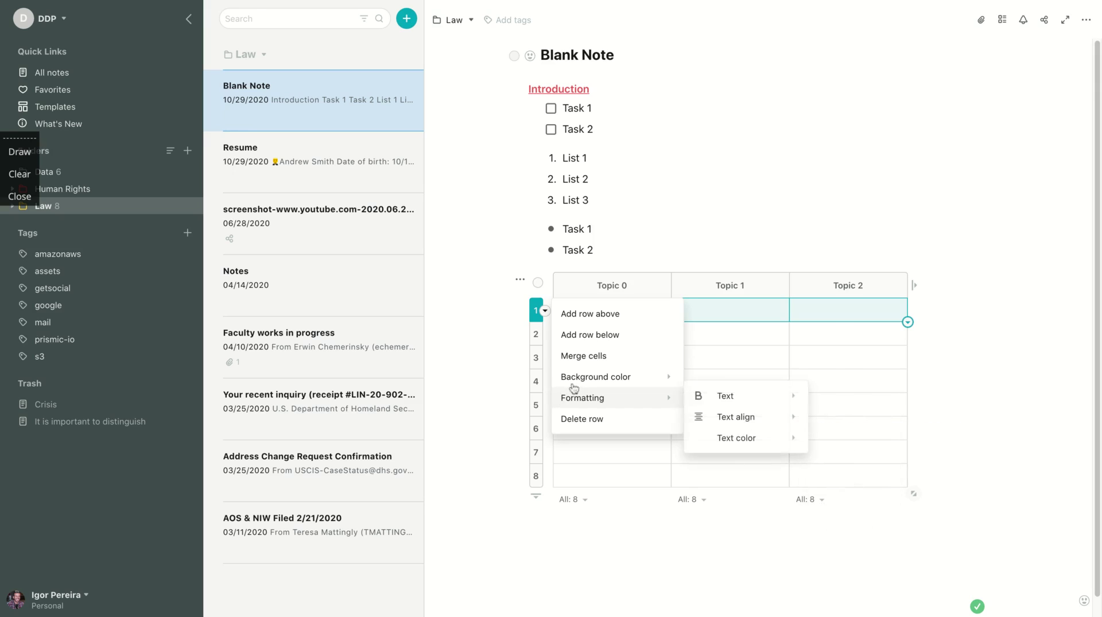
mouse_move(596, 376)
click(743, 385)
click(603, 339)
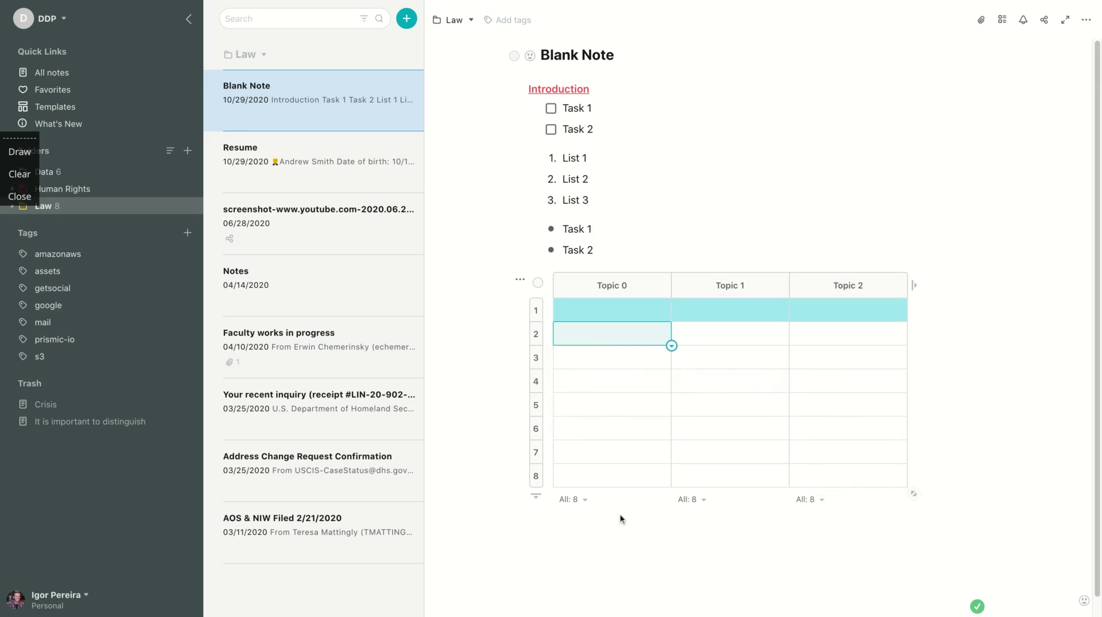
click(610, 311)
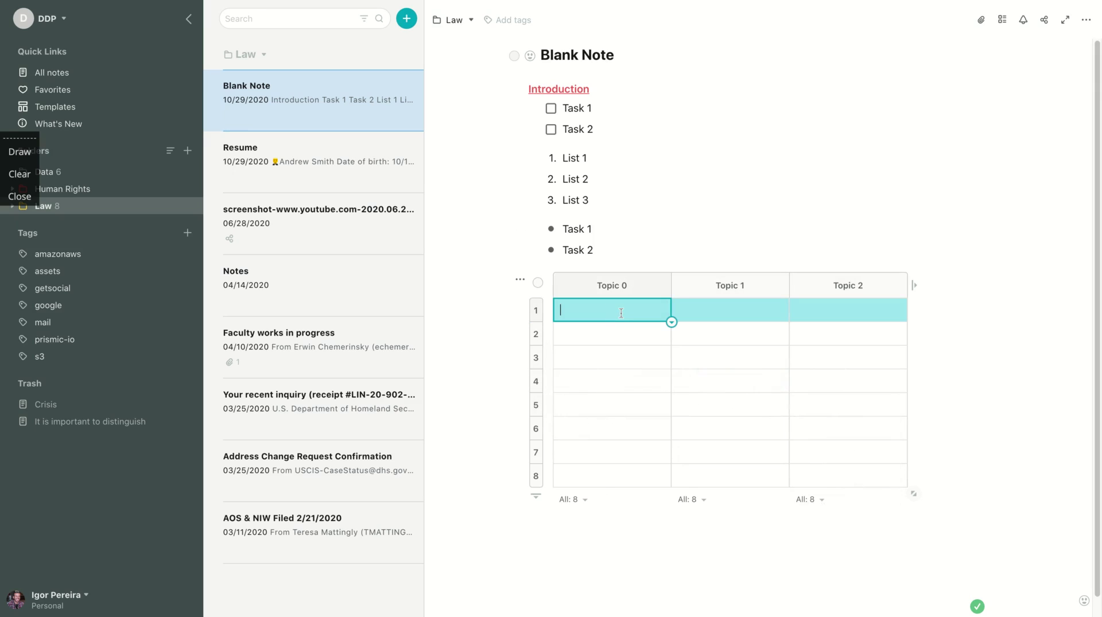
text(To do)
click(720, 303)
text(Doi)
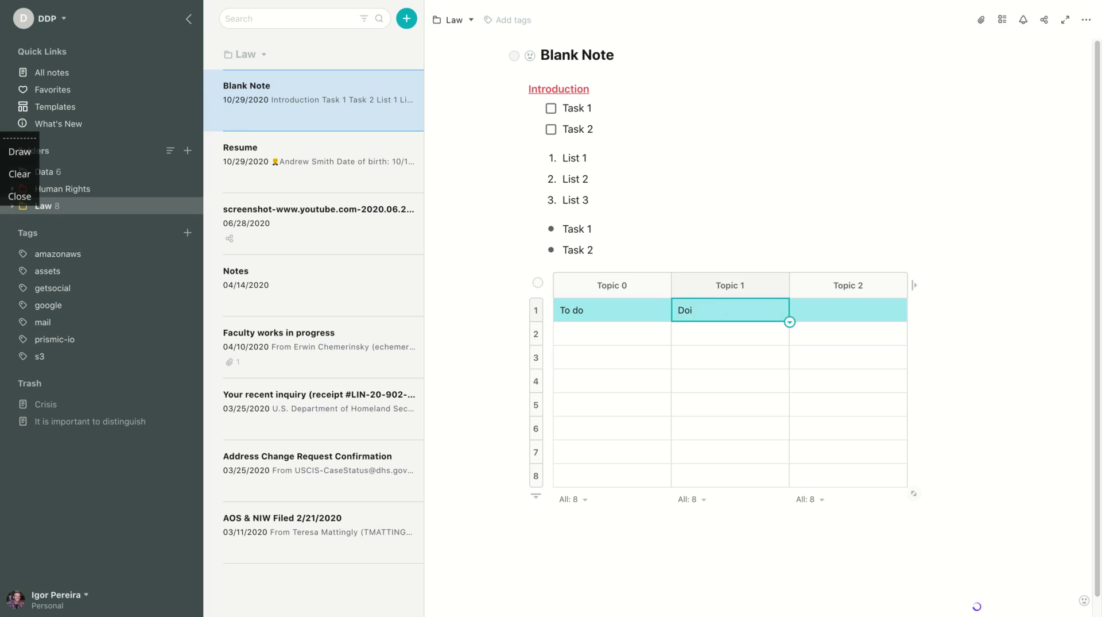
key(BackSpace)
text(ng)
click(828, 309)
text(Done)
key(BackSpace)
key(BackSpace)
key(BackSpace)
text(one)
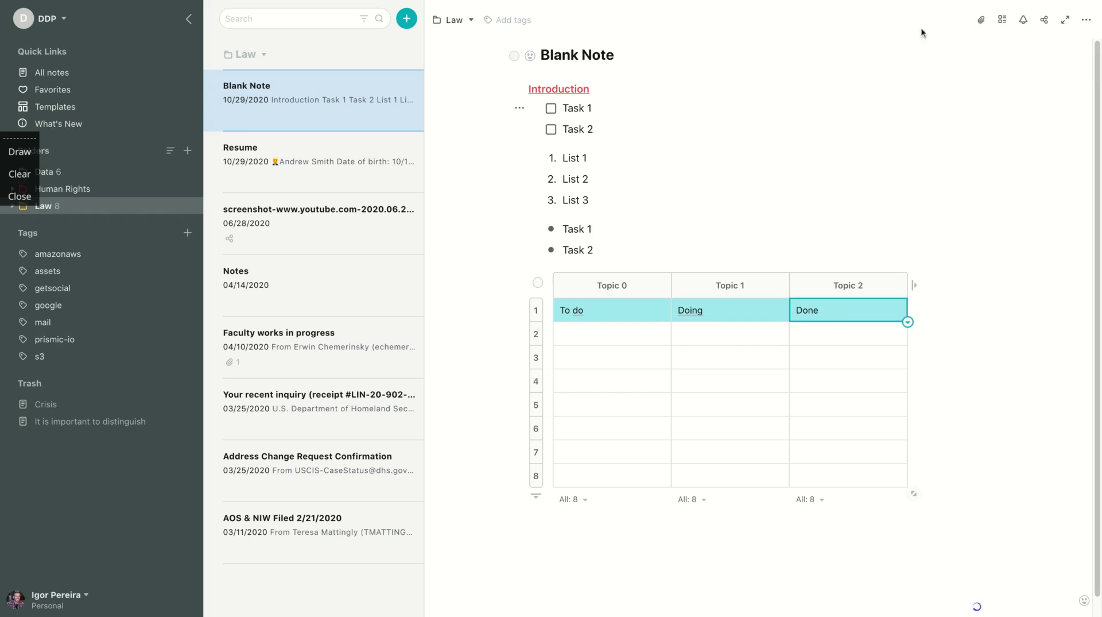
- Centre-align the first row's text and add an empty line below the table
double_click(832, 310)
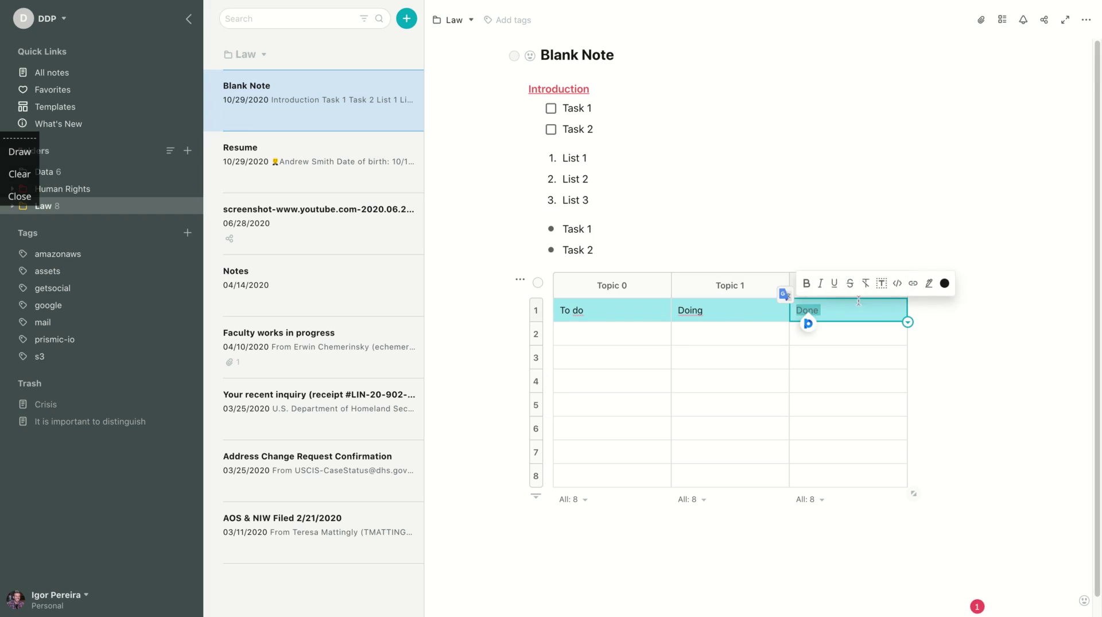
click(578, 309)
click(537, 311)
click(545, 311)
mouse_move(594, 397)
mouse_move(736, 416)
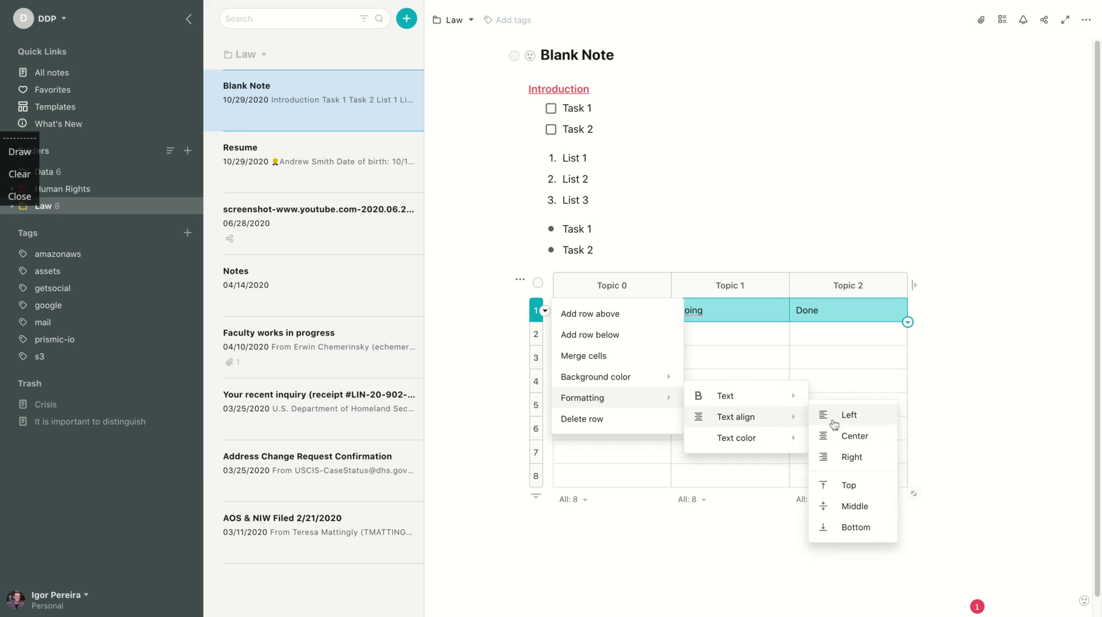
click(826, 435)
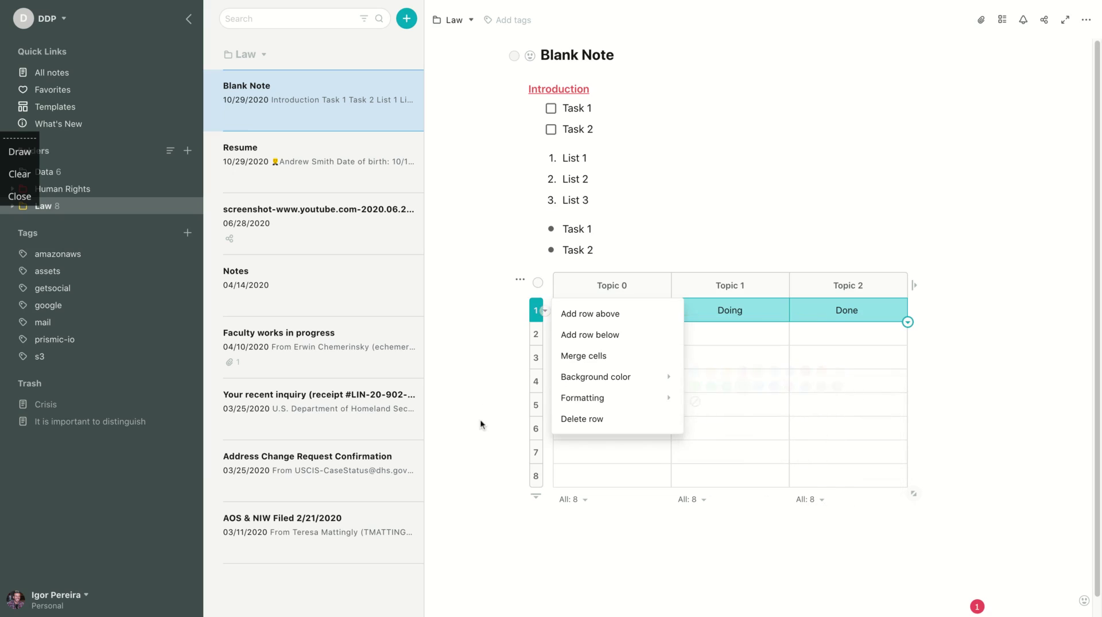
click(440, 322)
click(552, 536)
scroll(554, 529, down, 1)
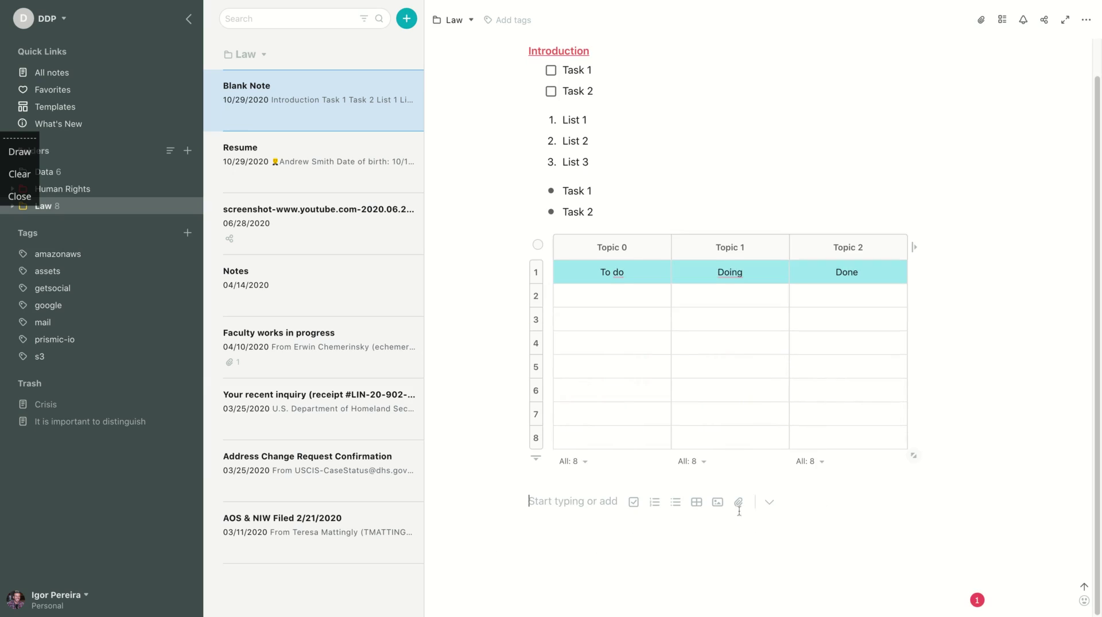
- Insert the puzzle-piece image and the Justice for Women Amidst COVID-19 PDF below the table
click(718, 507)
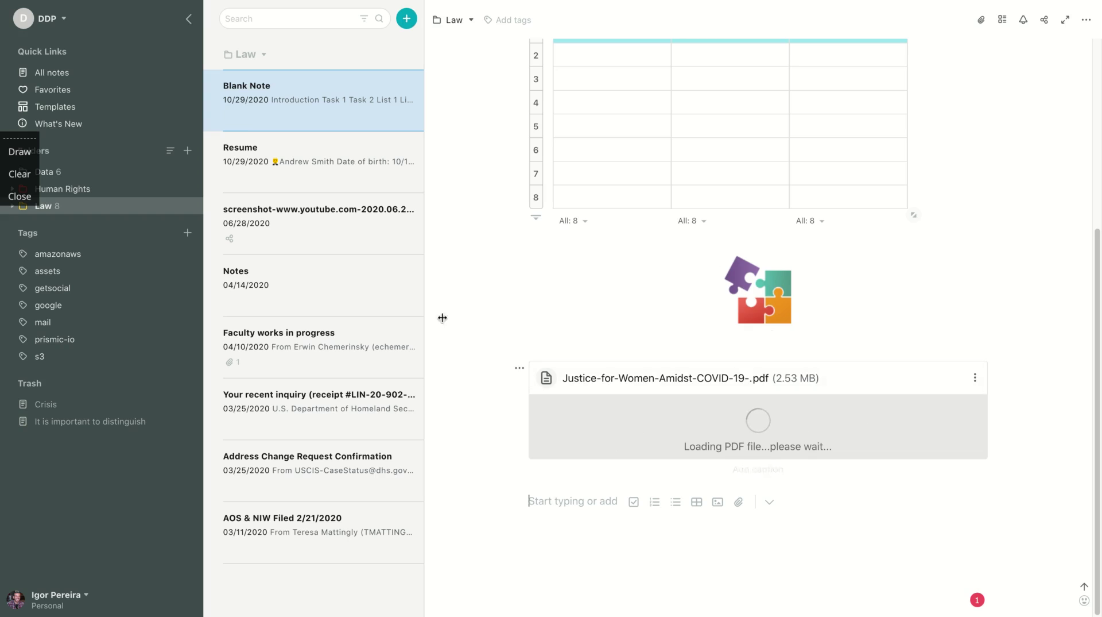
scroll(541, 414, down, 1)
scroll(564, 449, down, 1)
scroll(550, 315, down, 3)
scroll(491, 376, down, 3)
scroll(505, 374, down, 2)
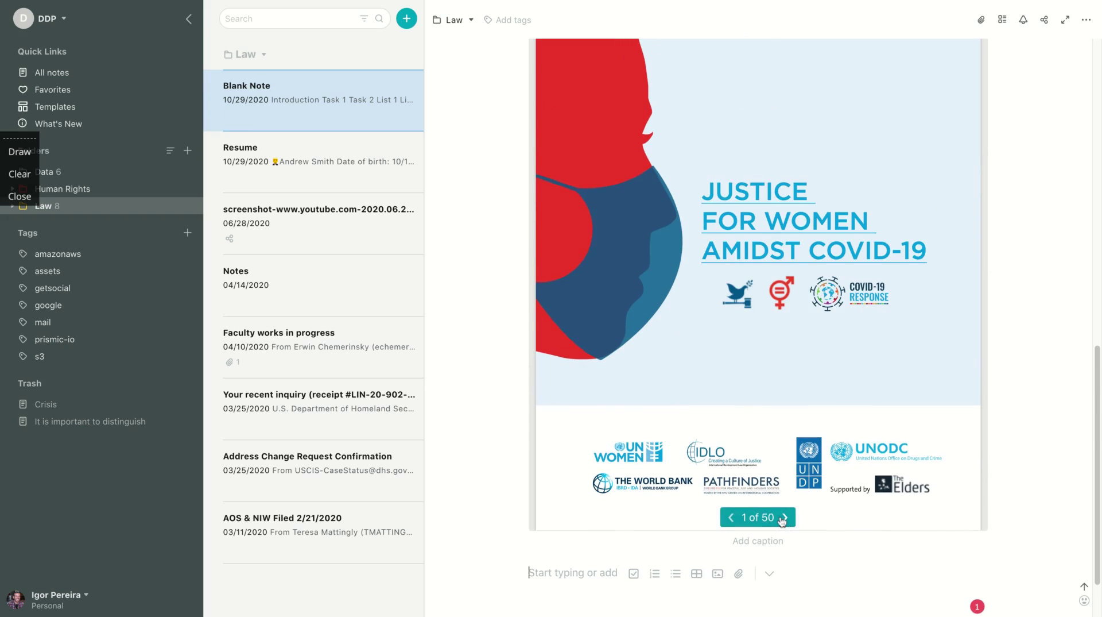
- Page through the PDF preview and add a new line below it
click(784, 517)
click(785, 518)
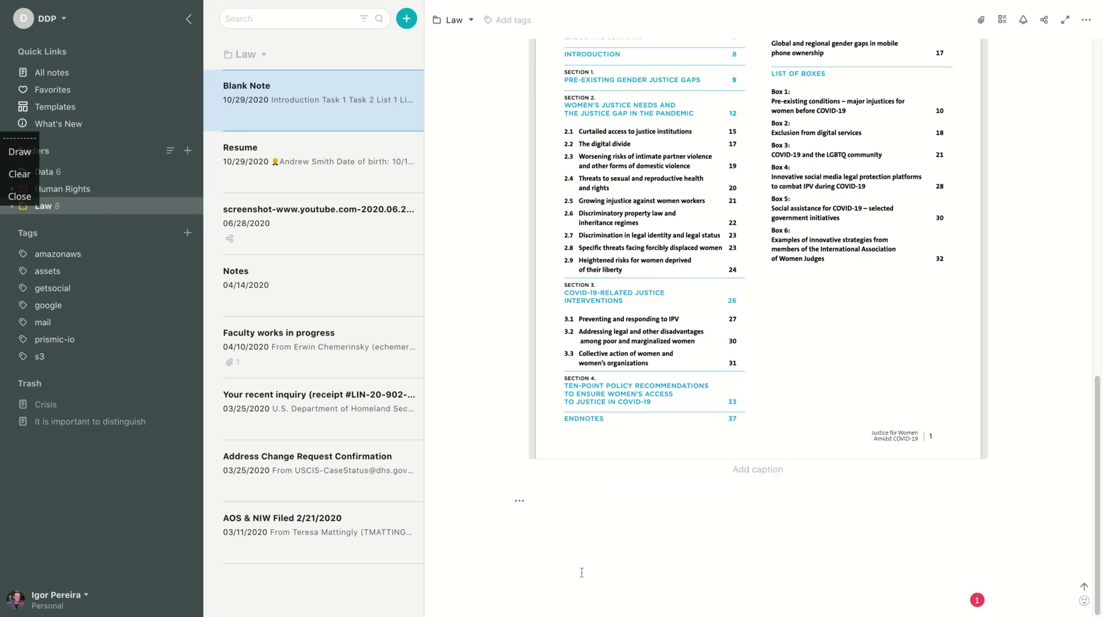
click(530, 505)
click(771, 503)
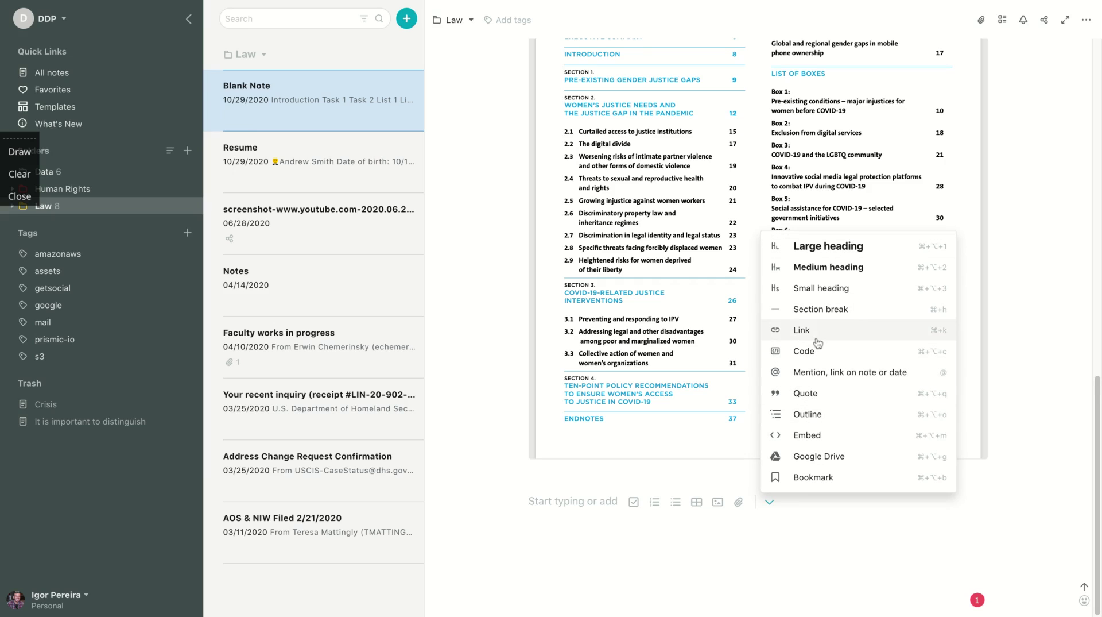
- Embed the Miley Cyrus 'Malibu' Tonight Show YouTube video from its pasted URL
click(828, 436)
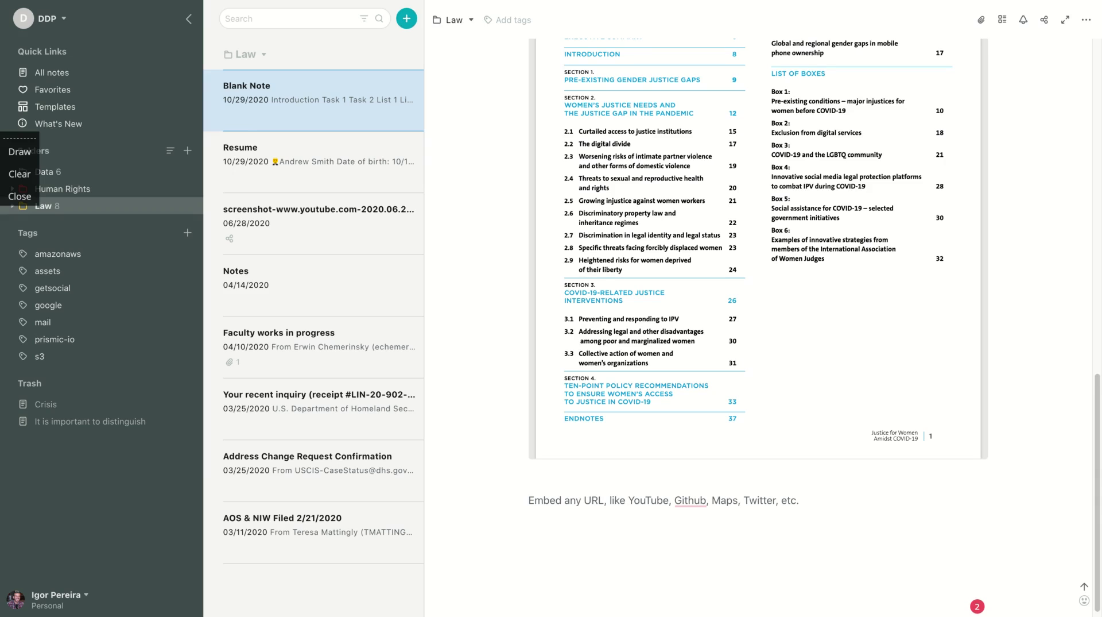
key(ctrl+v)
key(Return)
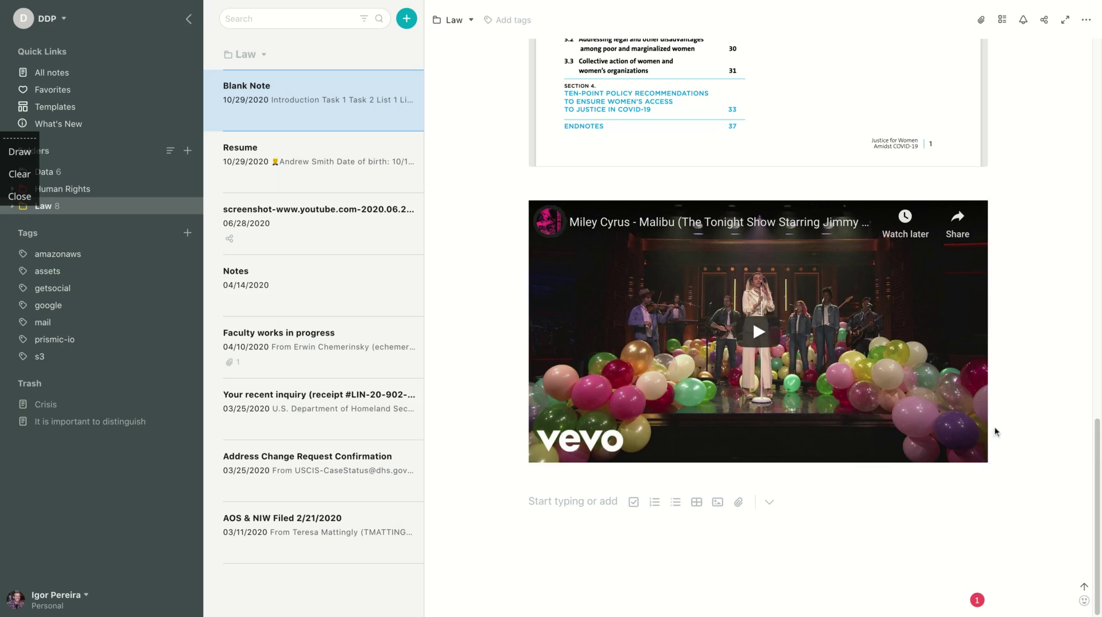
mouse_move(732, 413)
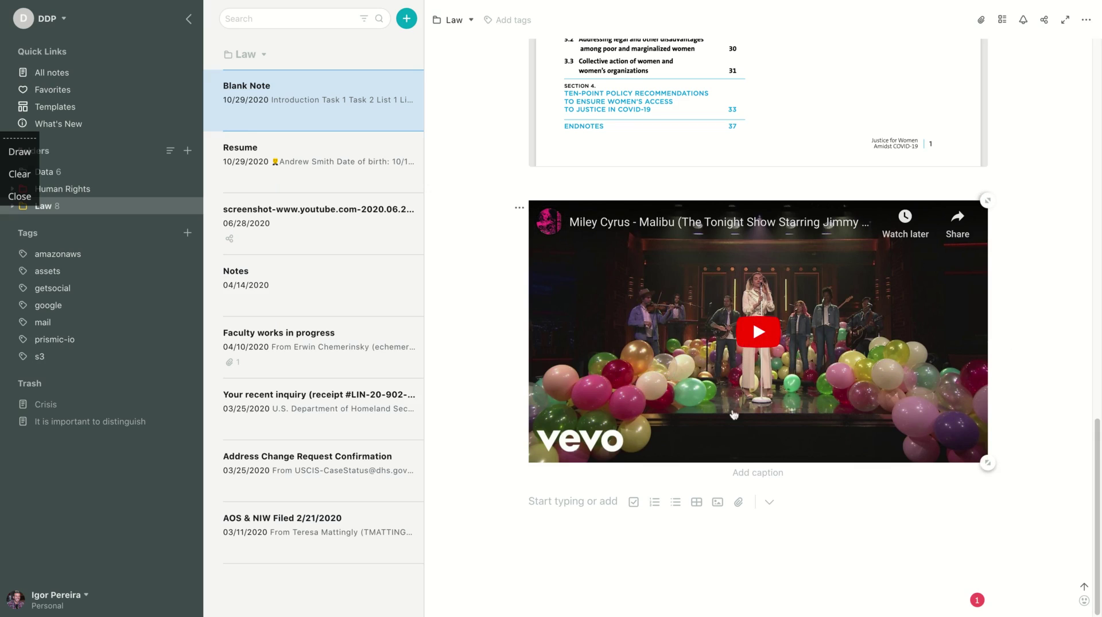
scroll(692, 352, up, 10)
scroll(692, 349, up, 4)
scroll(690, 345, down, 15)
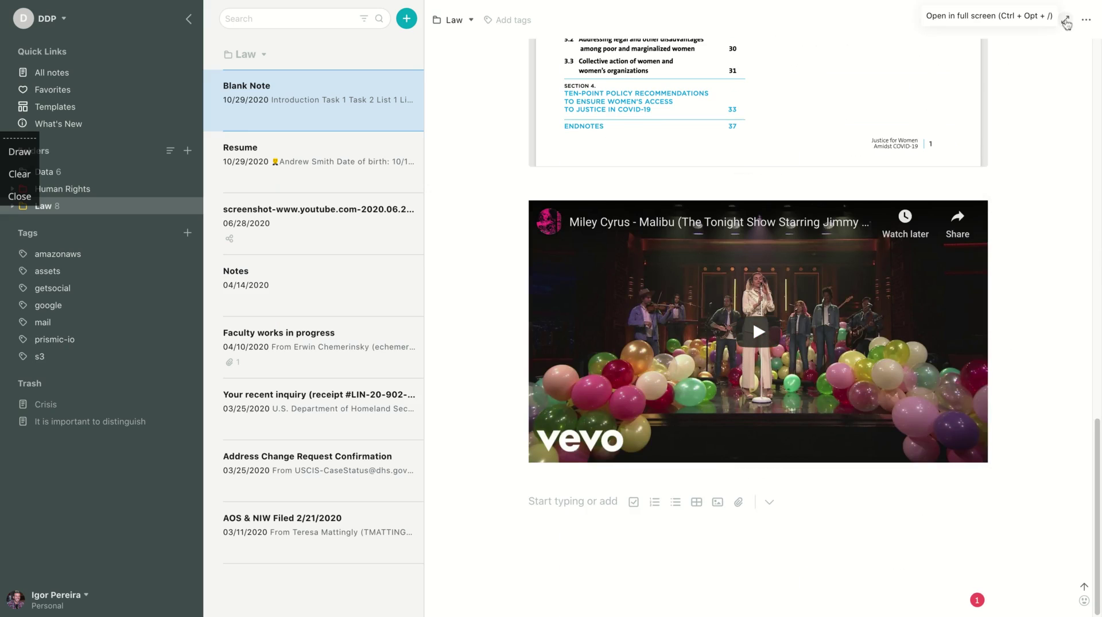
click(1065, 19)
scroll(216, 270, up, 5)
scroll(198, 248, up, 10)
scroll(265, 287, down, 10)
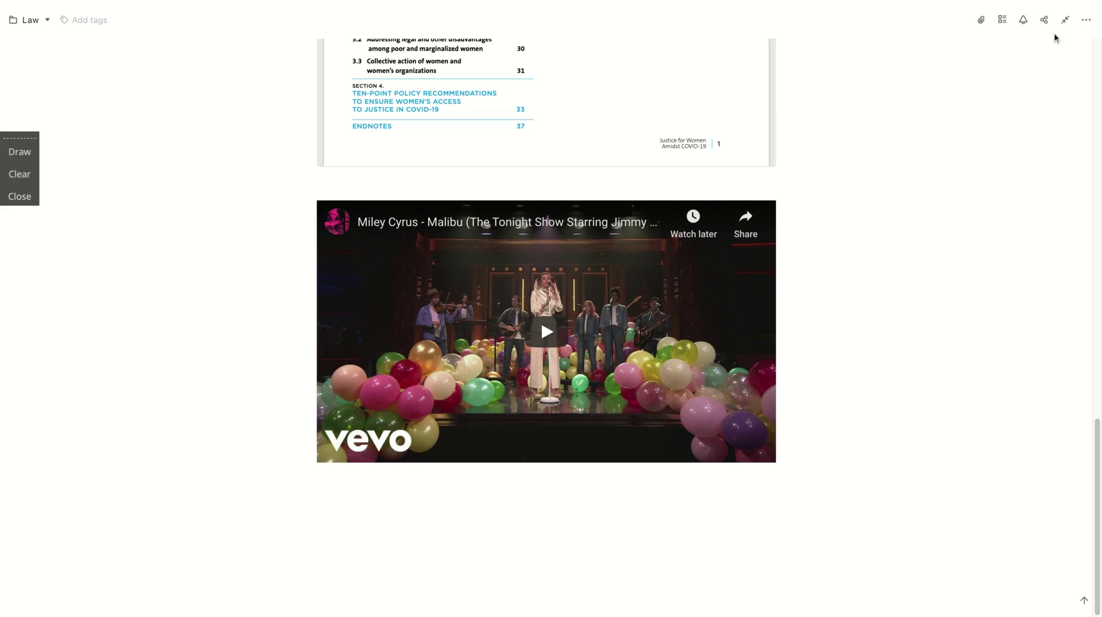
click(1044, 23)
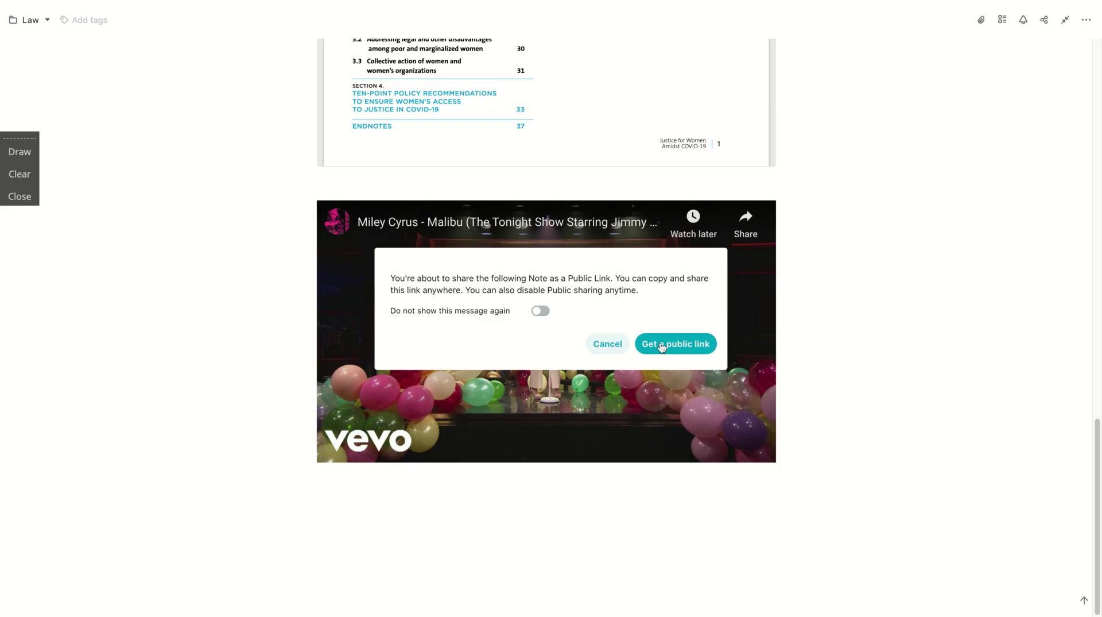
click(730, 342)
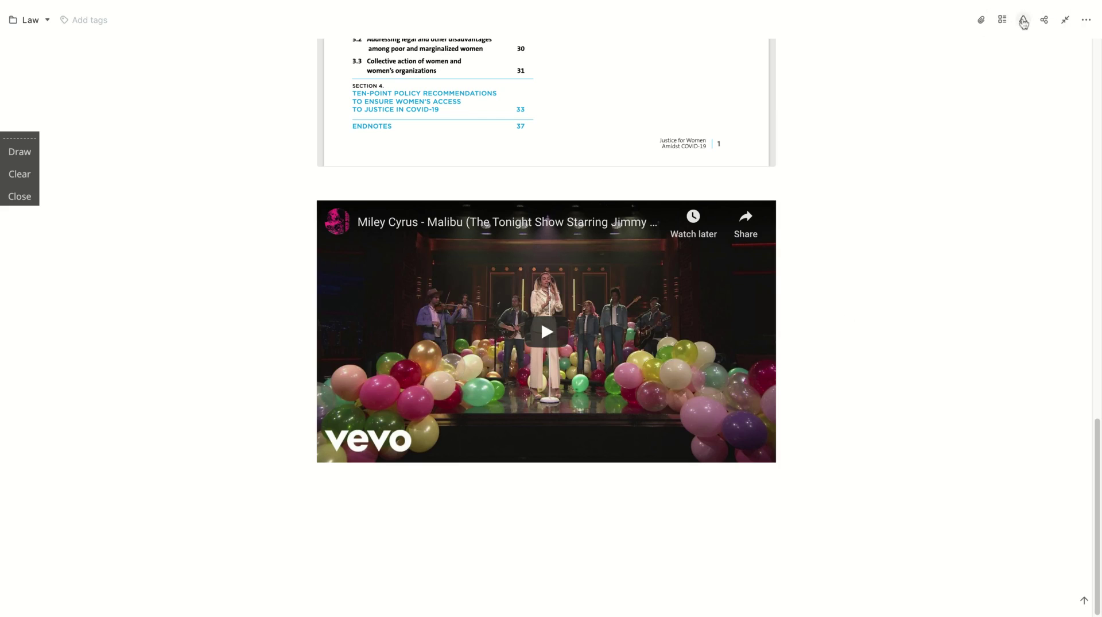
click(1065, 24)
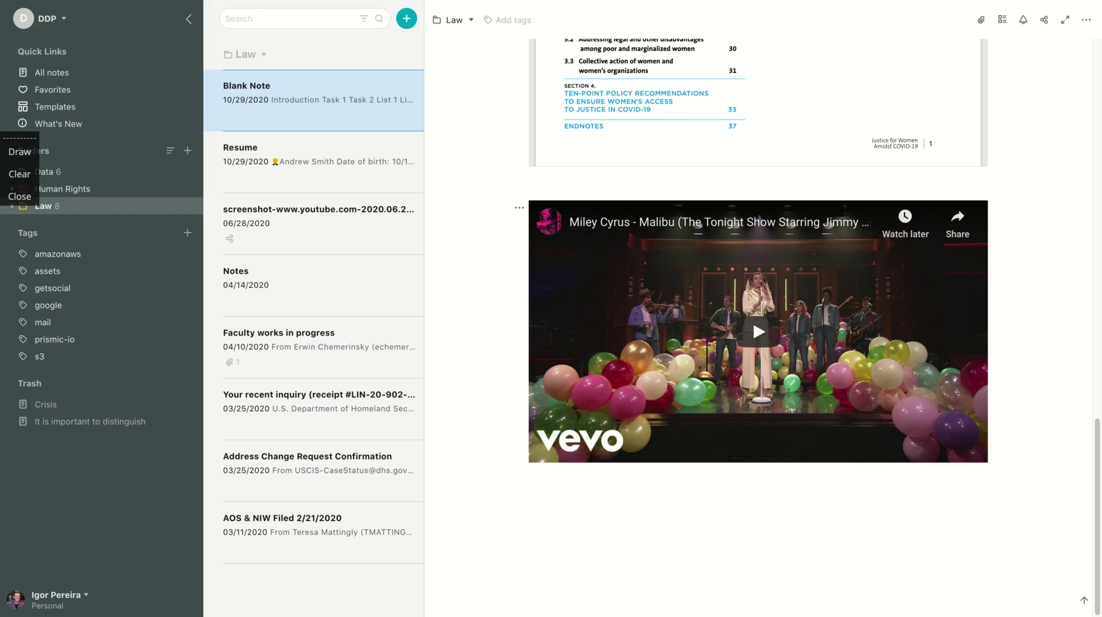
- Open the note template gallery and filter it to Entrepreneur templates
scroll(758, 327, up, 15)
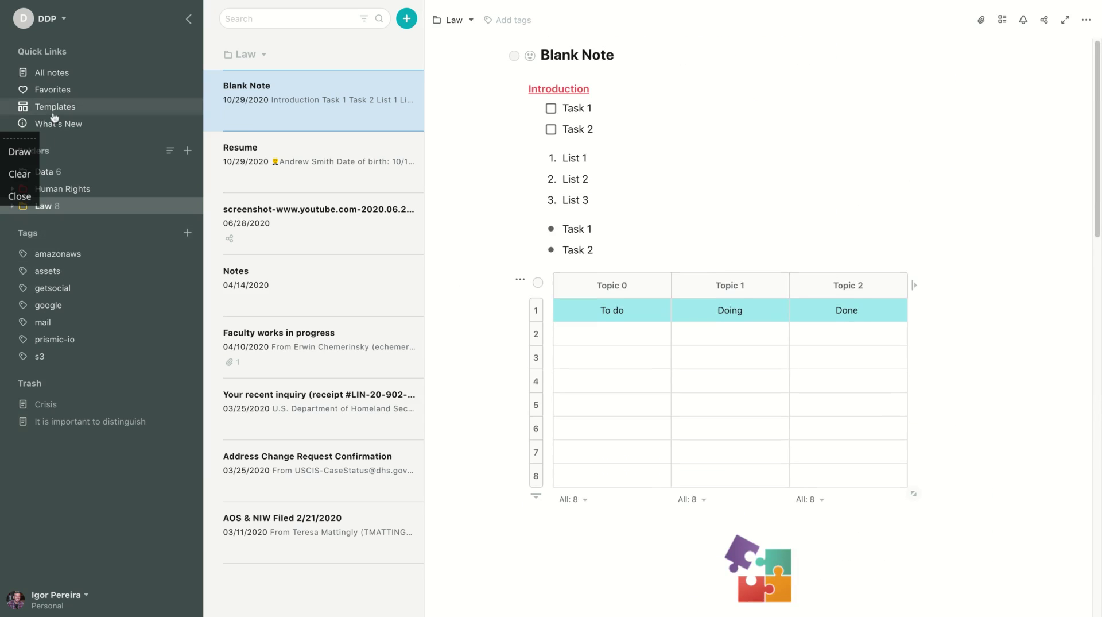
click(55, 107)
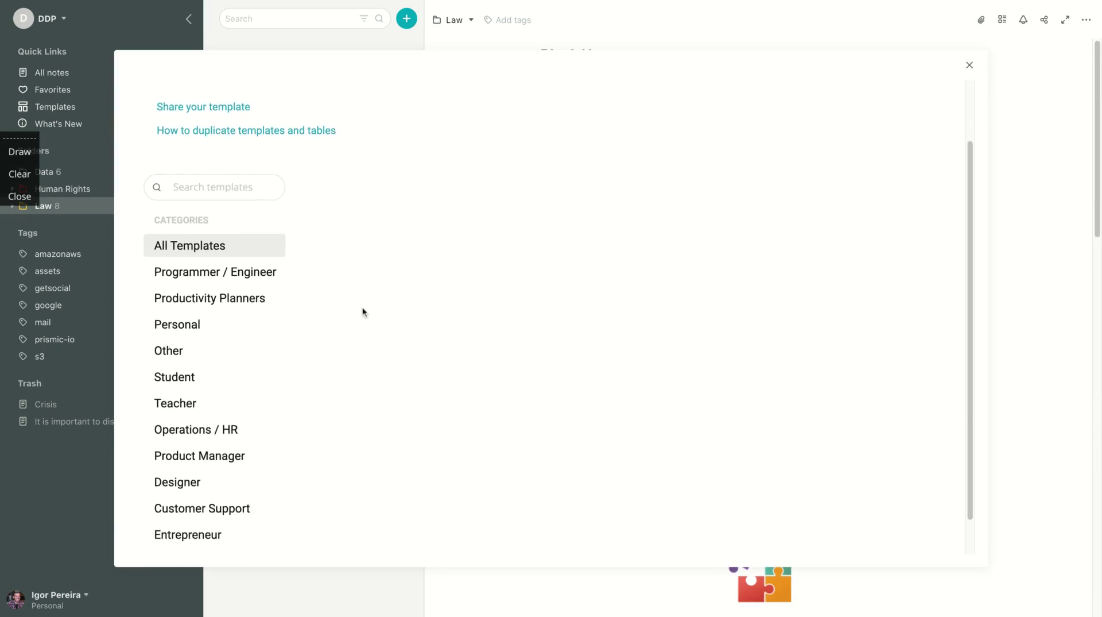
scroll(363, 308, down, 3)
scroll(299, 338, down, 3)
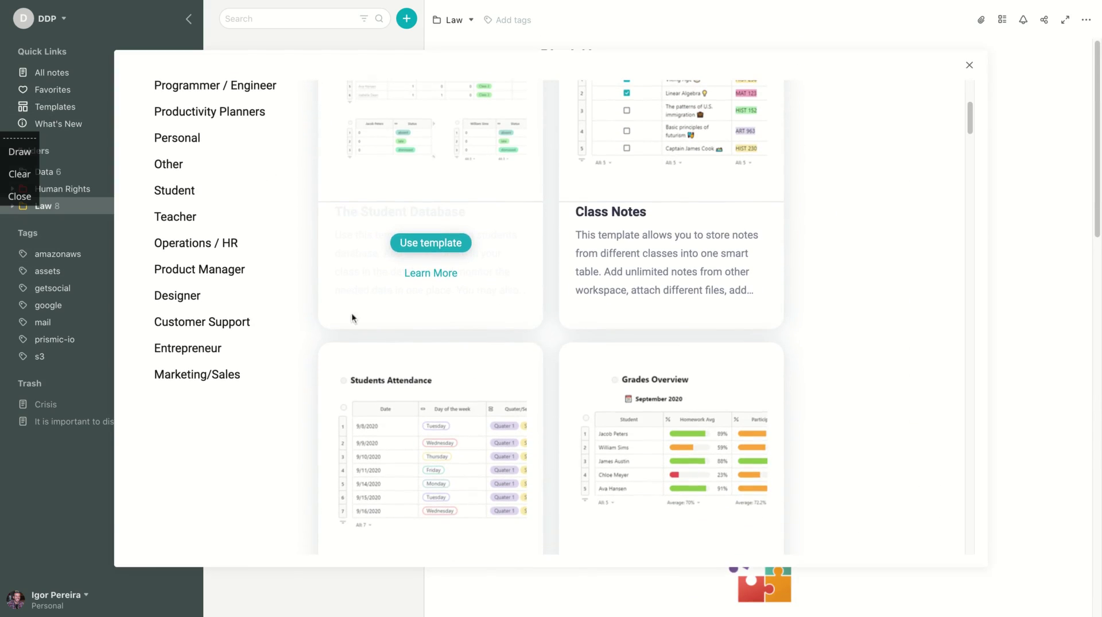
click(183, 322)
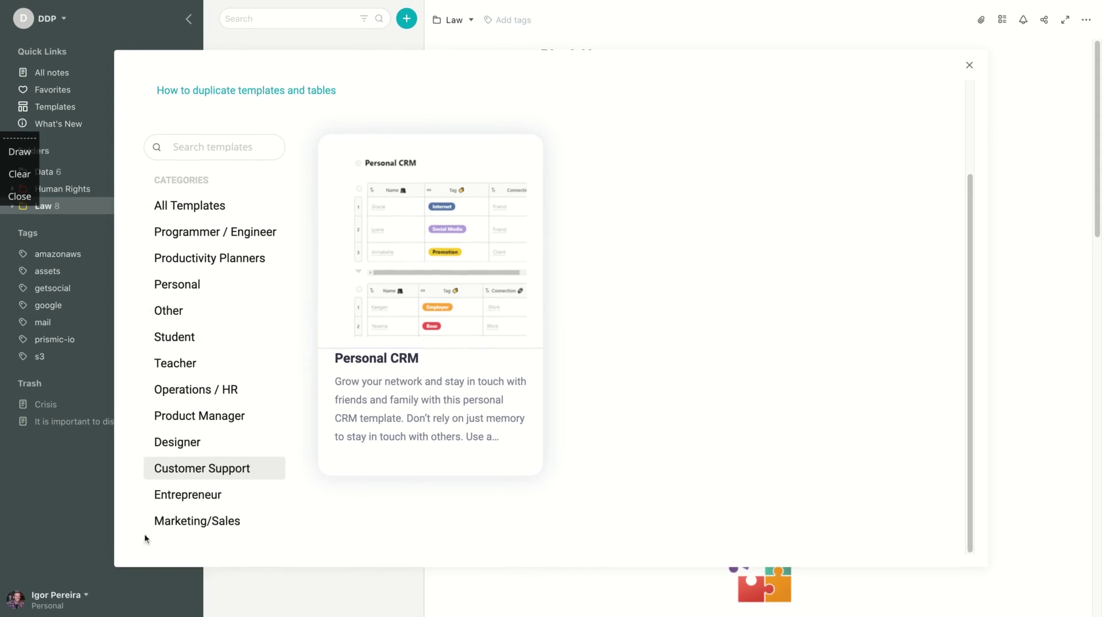
click(166, 491)
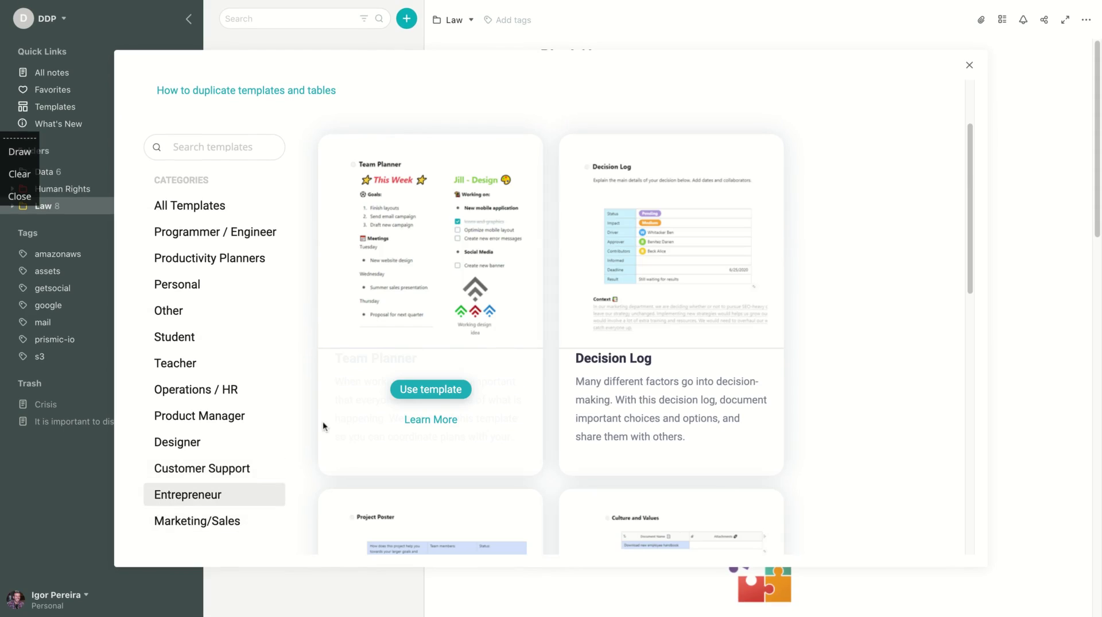
- Scroll through the Entrepreneur templates to find Lean Canvas
scroll(321, 425, down, 2)
scroll(322, 426, down, 3)
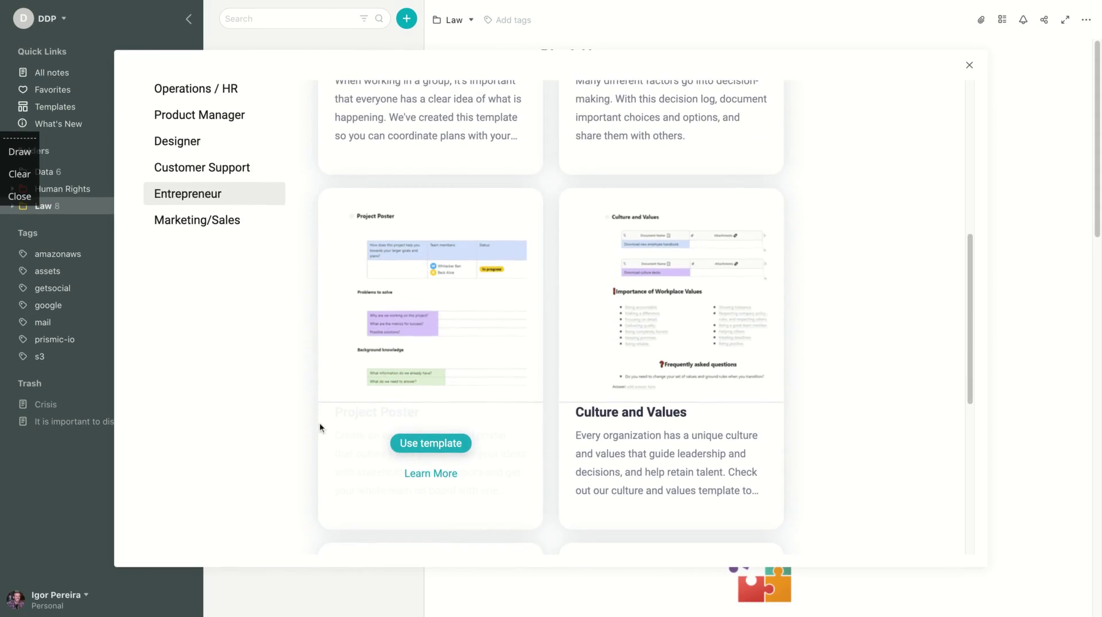
scroll(285, 428, down, 2)
scroll(285, 426, up, 4)
scroll(285, 426, down, 4)
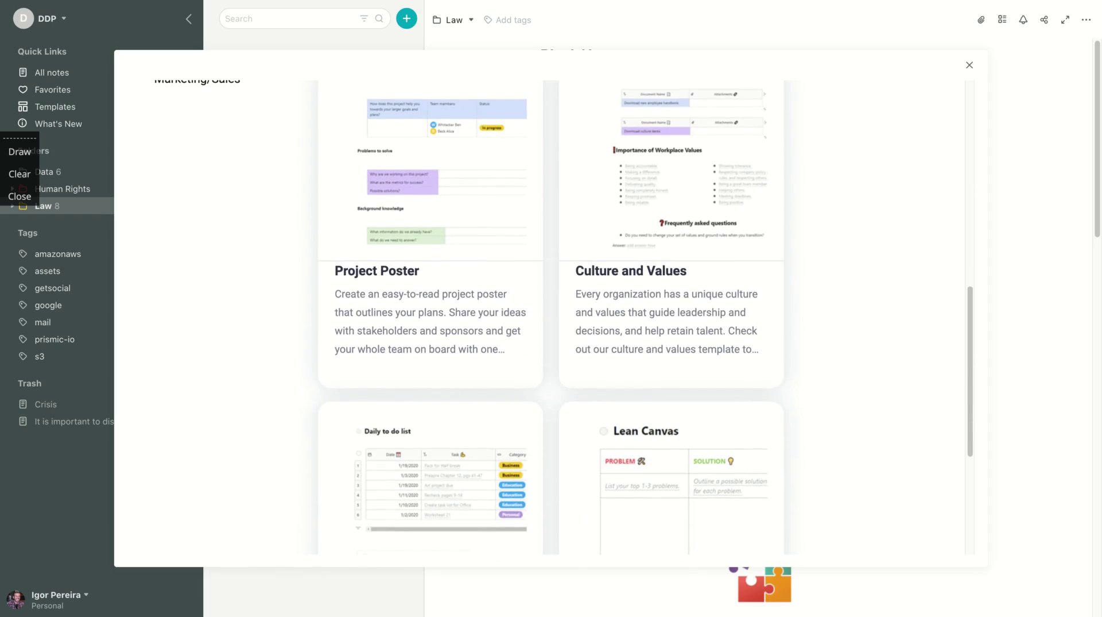
scroll(551, 316, down, 4)
scroll(551, 316, down, 1)
scroll(551, 316, up, 2)
scroll(551, 315, down, 1)
- Create a new note in the Law folder from the Lean Canvas template
click(691, 442)
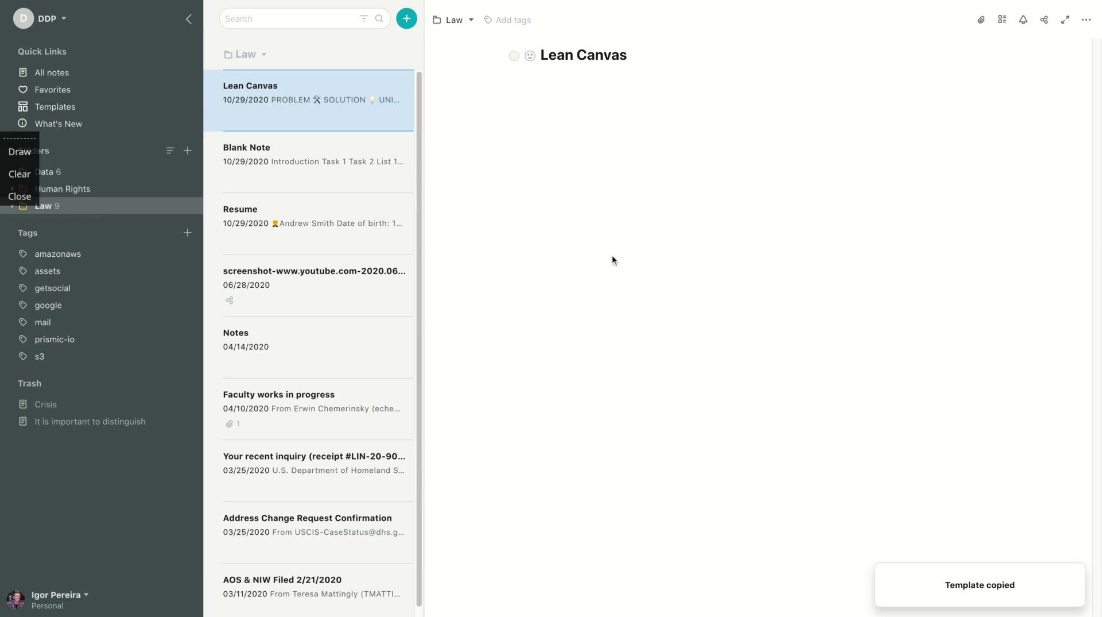
scroll(578, 339, down, 2)
scroll(578, 339, up, 2)
scroll(578, 338, down, 1)
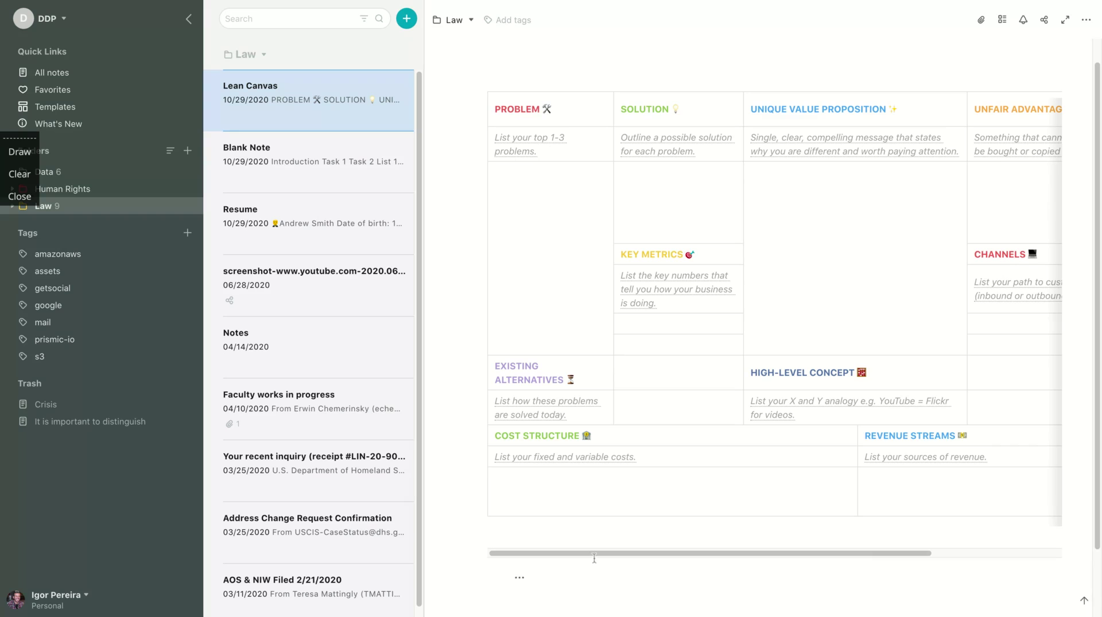
- Scroll across the empty Lean Canvas grid, through Customer Segments and Early Adopters
scroll(594, 555, right, 1)
scroll(594, 555, right, 2)
scroll(594, 554, left, 2)
scroll(594, 554, left, 2)
scroll(622, 461, up, 1)
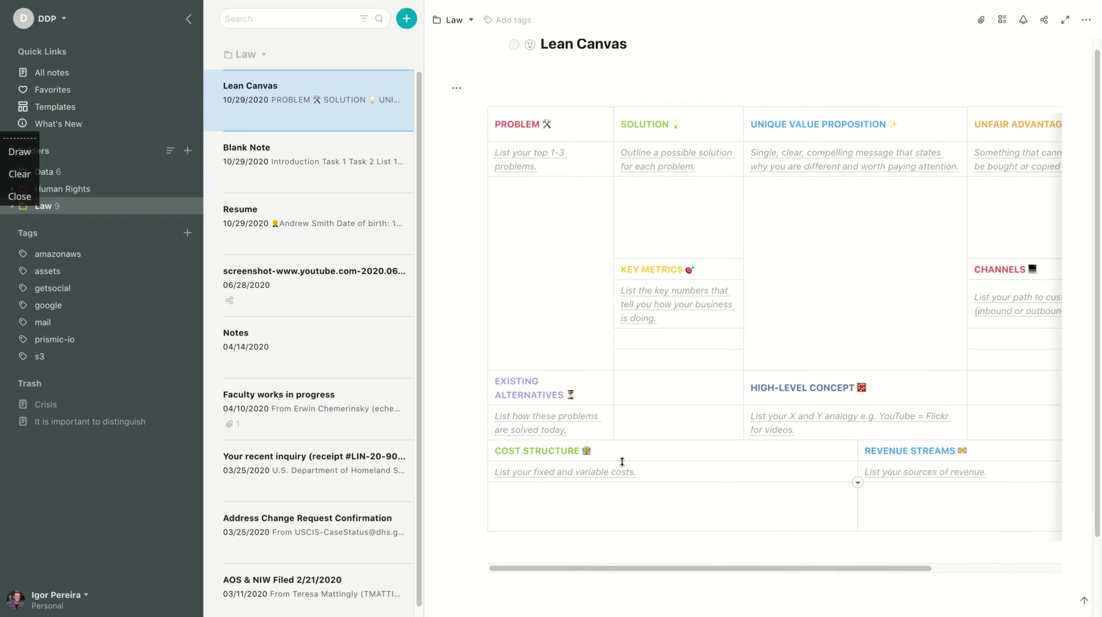
scroll(587, 567, right, 3)
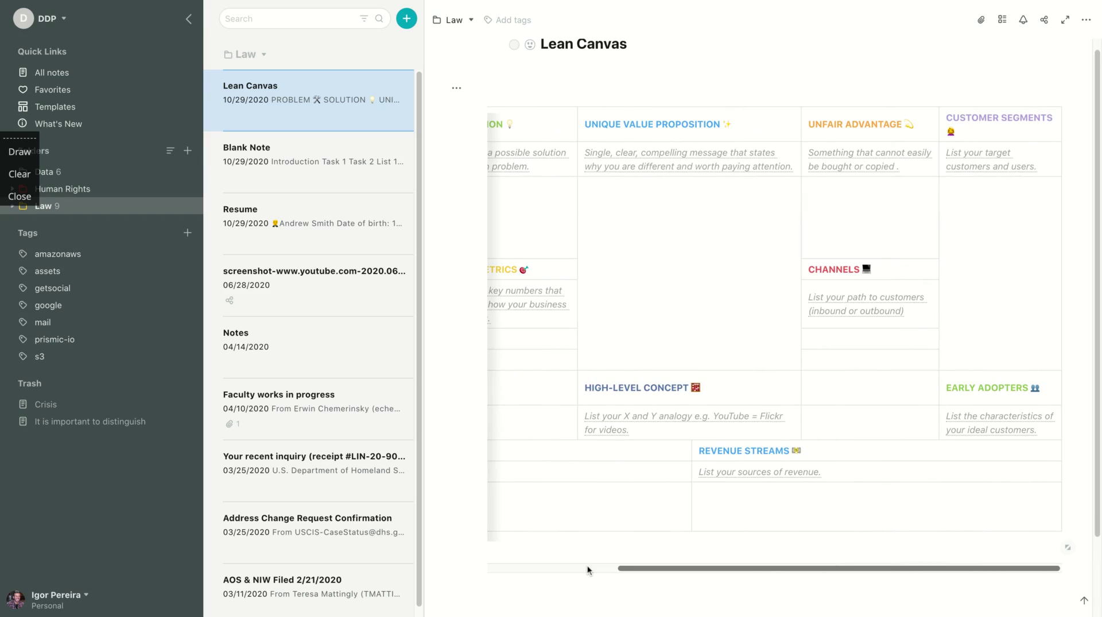
scroll(588, 565, left, 1)
scroll(588, 565, left, 1)
scroll(588, 565, left, 1)
scroll(775, 321, right, 3)
scroll(776, 322, left, 2)
scroll(775, 322, left, 1)
scroll(775, 322, right, 3)
scroll(775, 322, left, 2)
scroll(776, 322, left, 1)
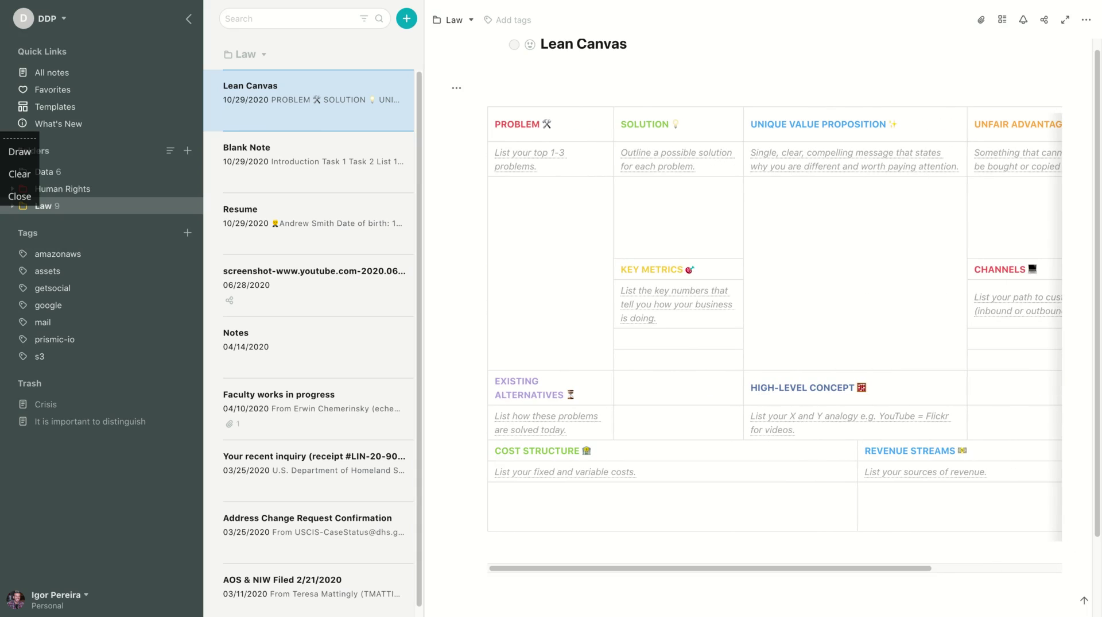